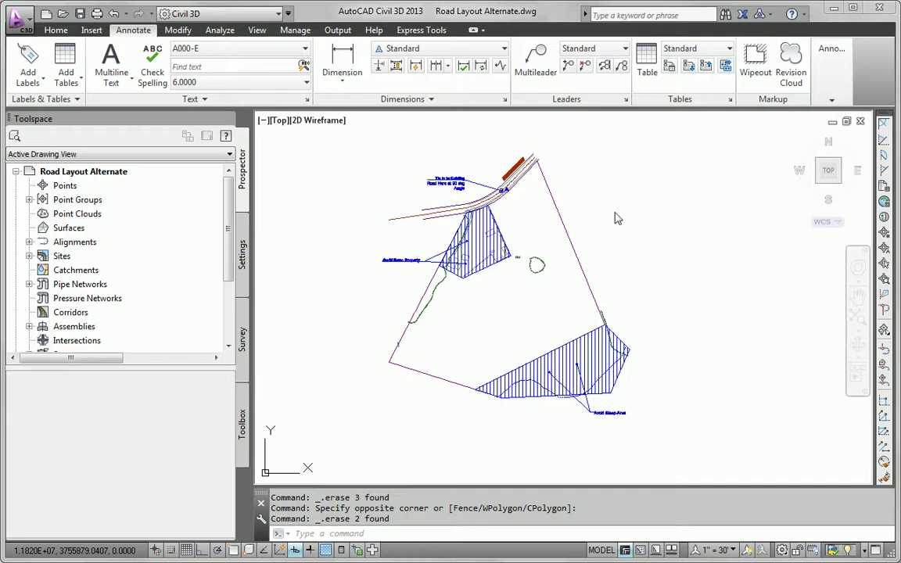
{"action": "scroll", "coordinate": [485, 181], "scroll_direction": "up", "scroll_amount": 5}
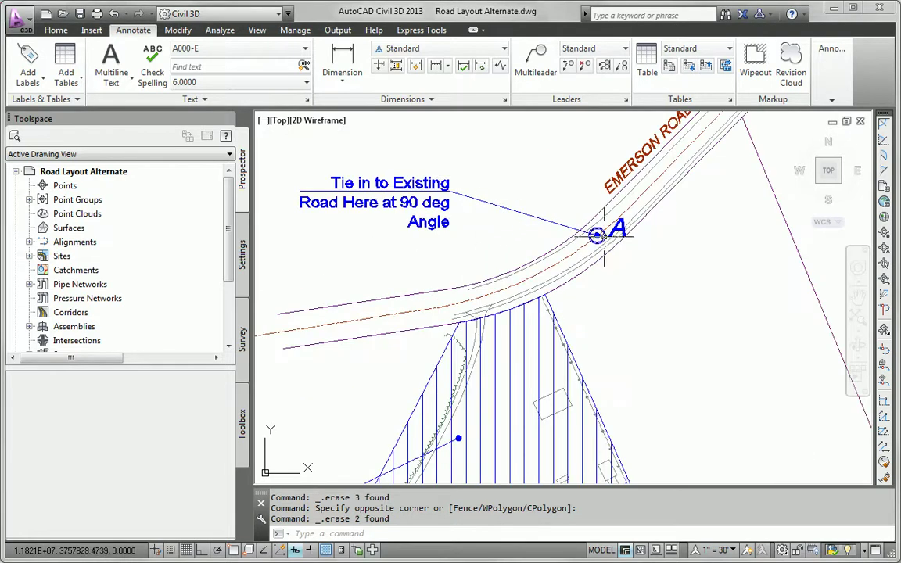
{"action": "scroll", "coordinate": [616, 257], "scroll_direction": "down", "scroll_amount": 3}
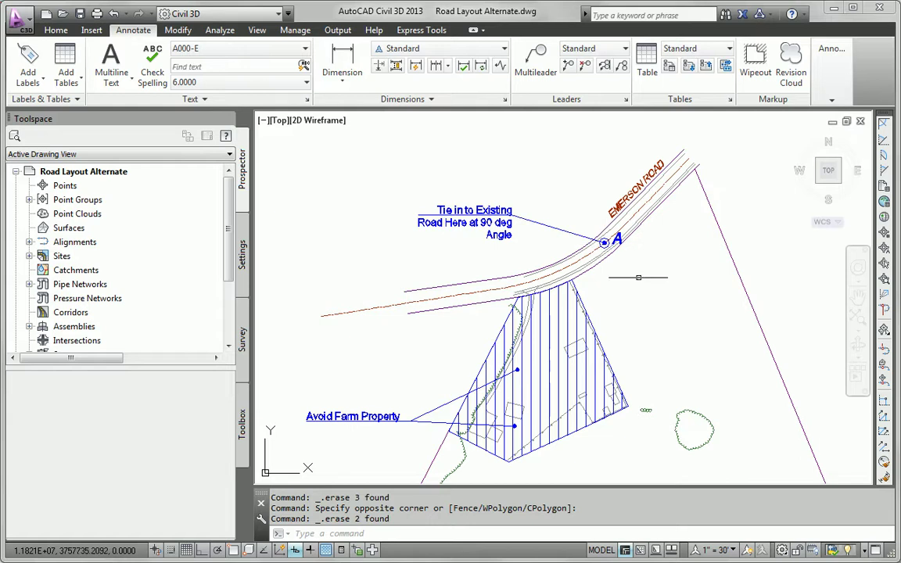
{"action": "scroll", "coordinate": [649, 305], "scroll_direction": "down", "scroll_amount": 2}
{"action": "middle_click_drag", "start_coordinate": [595, 330], "coordinate": [579, 239]}
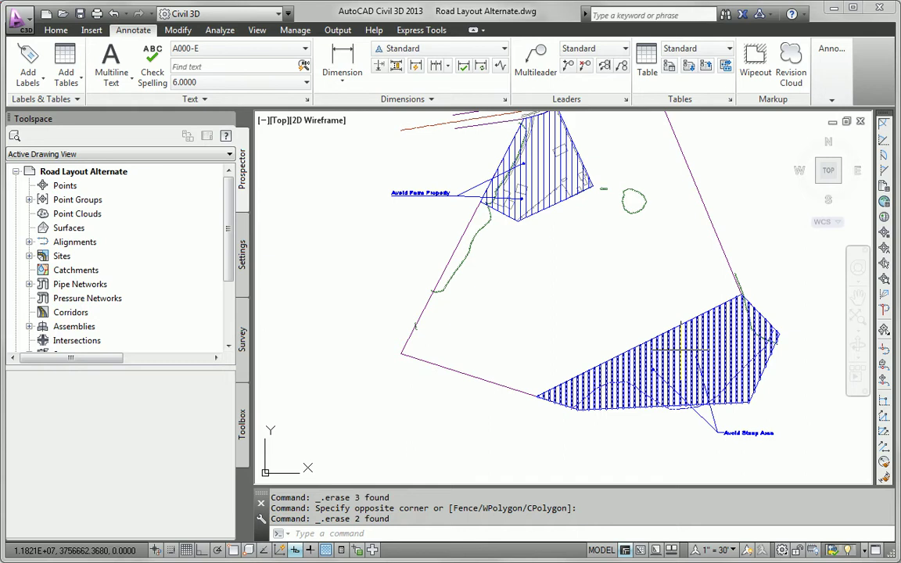
{"action": "mouse_move", "coordinate": [688, 405]}
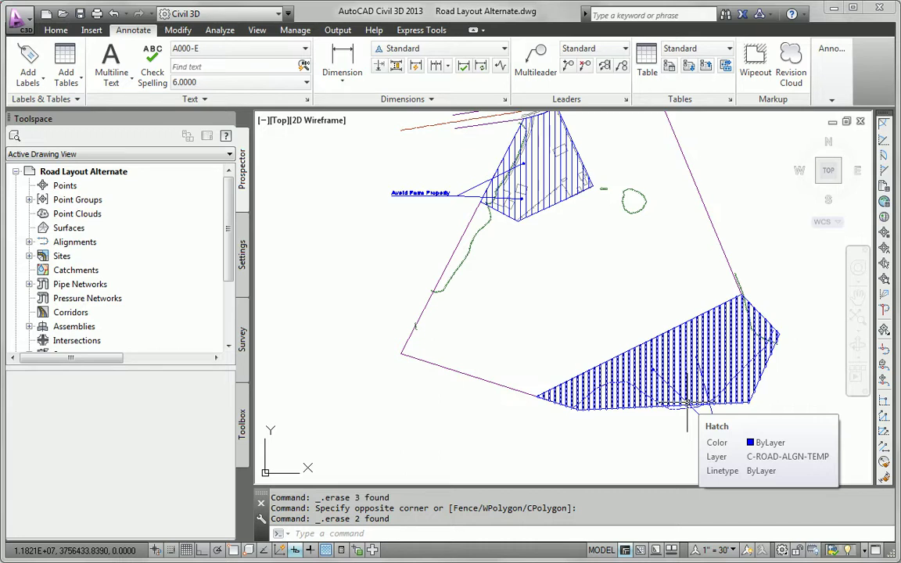
{"action": "scroll", "coordinate": [688, 405], "scroll_direction": "down", "scroll_amount": 4}
{"action": "middle_click_drag", "start_coordinate": [663, 338], "coordinate": [612, 328]}
Offset the parcel boundary 150 ft inward
{"action": "type", "text": "off"}
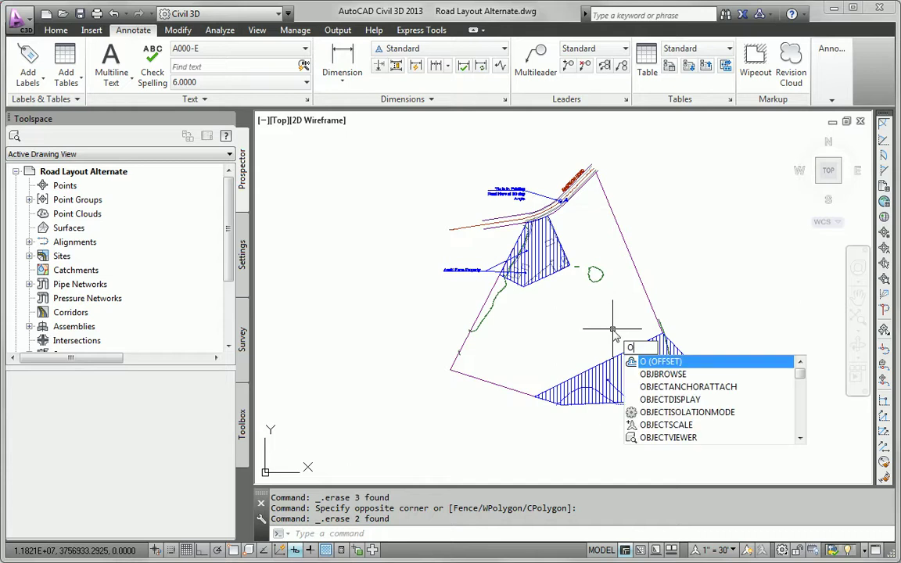
{"action": "key", "text": "Return"}
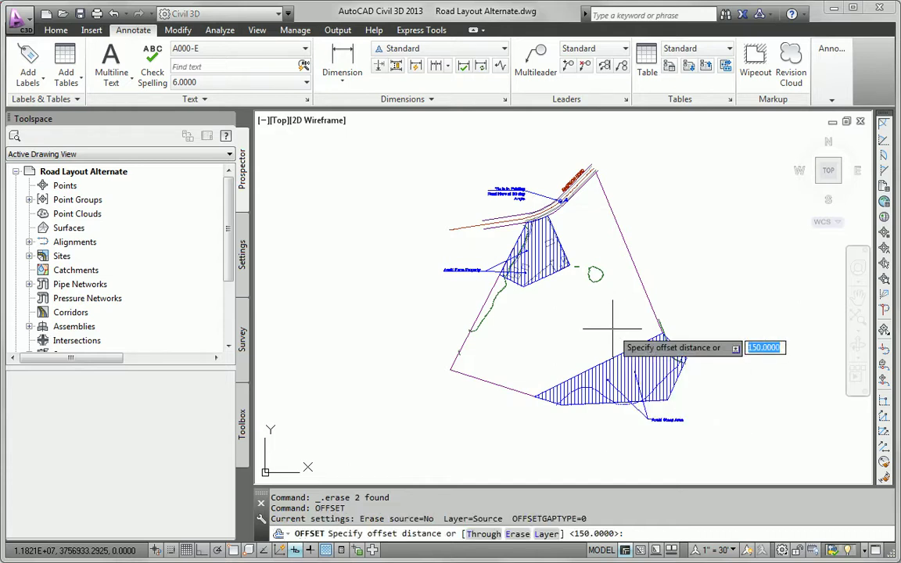
{"action": "type", "text": "150"}
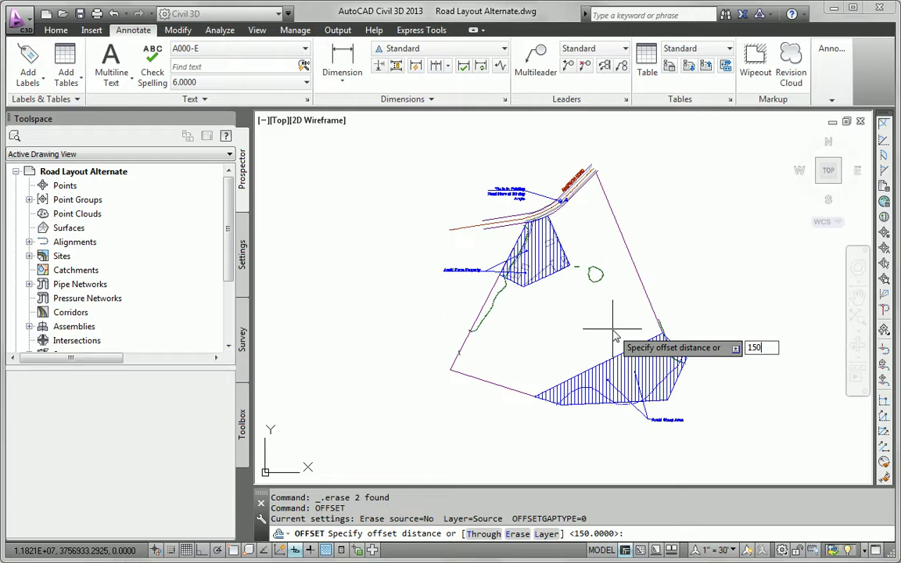
{"action": "key", "text": "Return"}
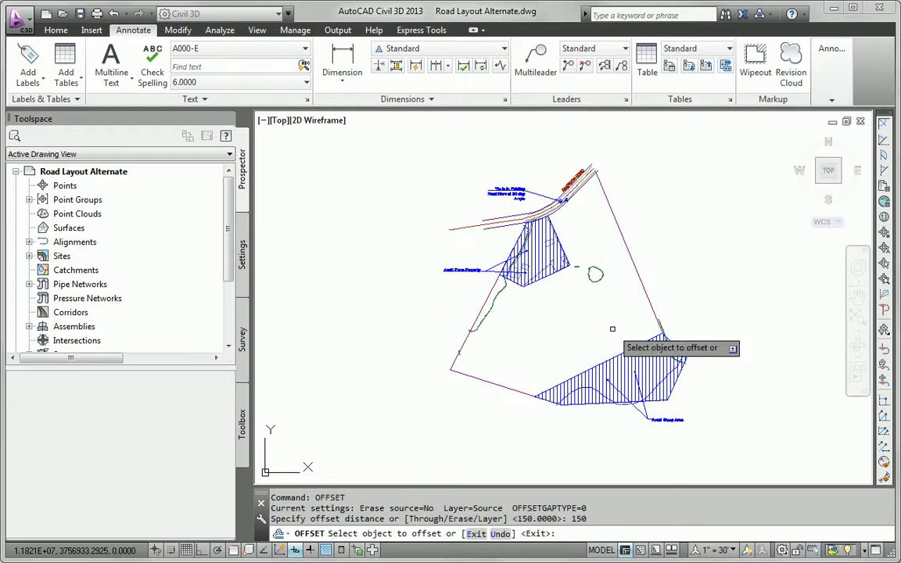
{"action": "left_click", "coordinate": [613, 216]}
{"action": "left_click", "coordinate": [597, 234]}
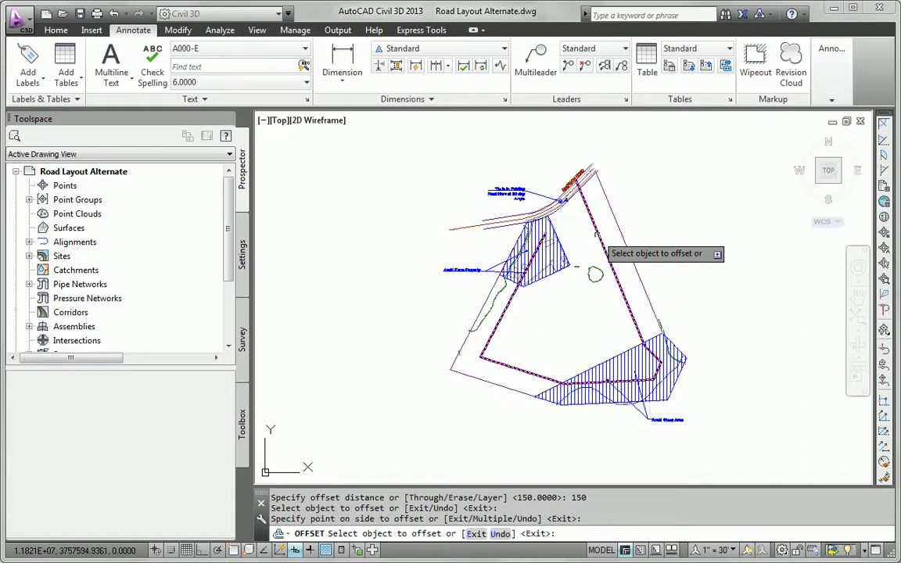
{"action": "key", "text": "Escape"}
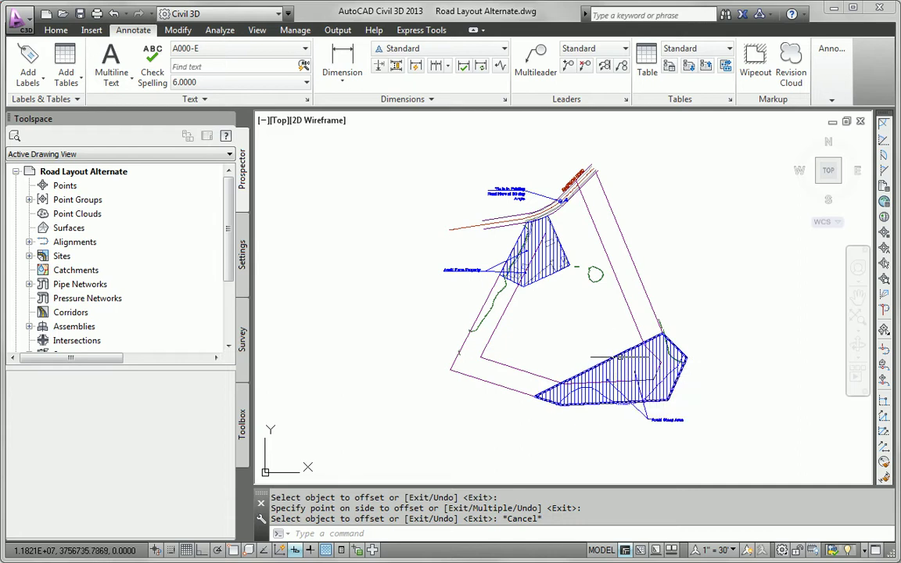
Offset the lower and upper hatch outlines 150 ft outward
{"action": "type", "text": "offset"}
{"action": "key", "text": "Return"}
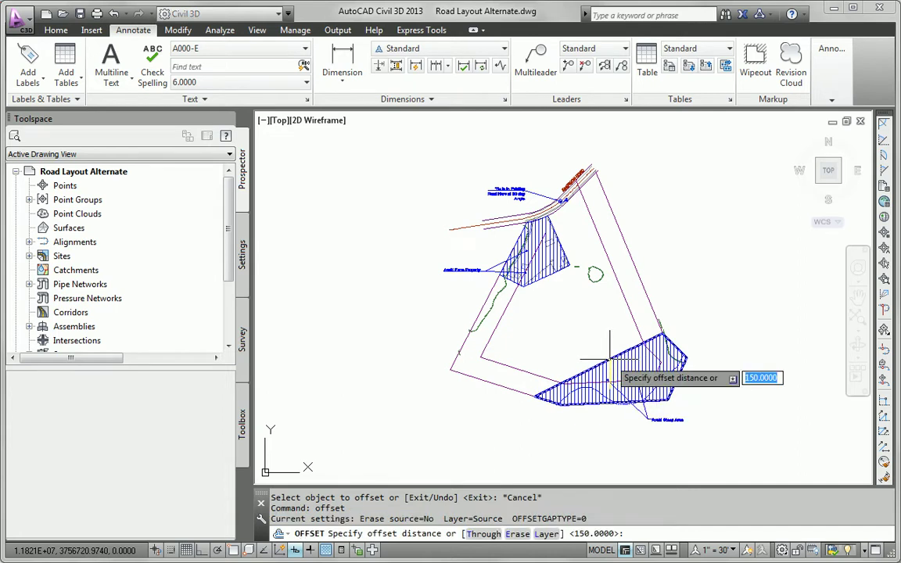
{"action": "key", "text": "Return"}
{"action": "left_click", "coordinate": [609, 359]}
{"action": "left_click", "coordinate": [607, 345]}
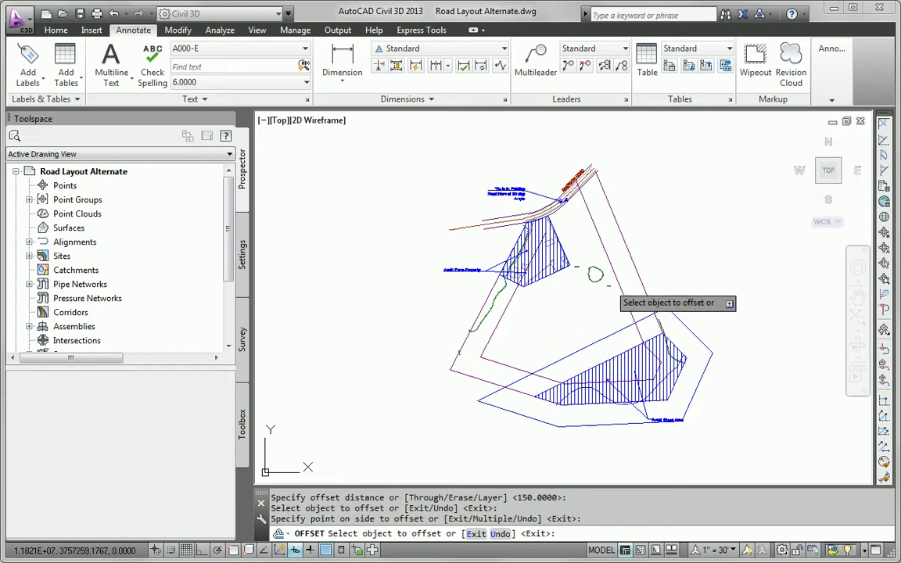
{"action": "left_click", "coordinate": [557, 279]}
{"action": "left_click", "coordinate": [560, 309]}
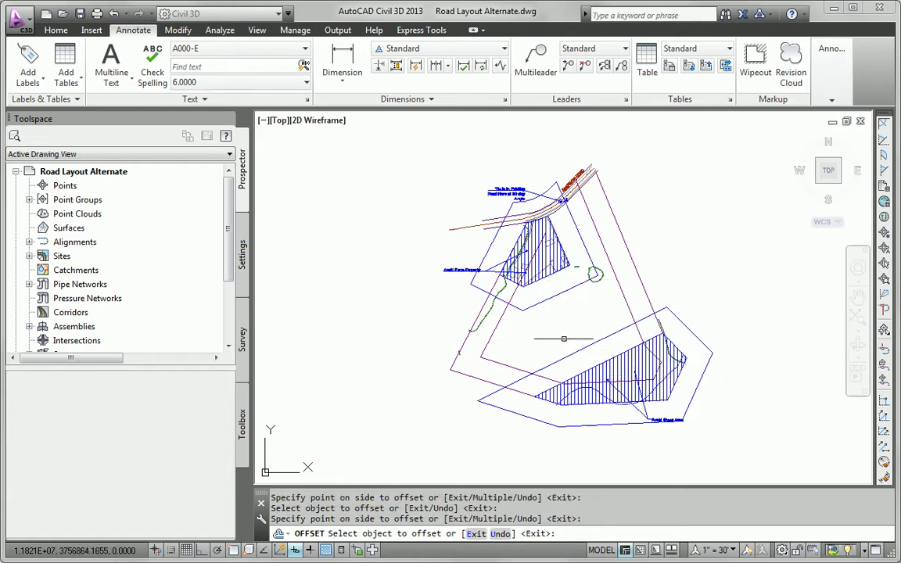
{"action": "key", "text": "Escape"}
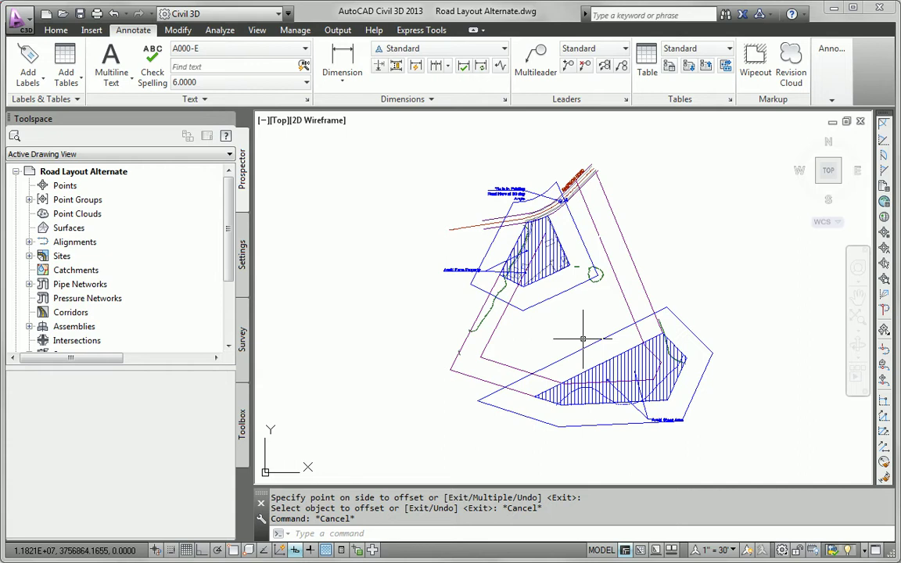
Cancel a started DIST measurement and select the offset outline around the upper hatch
{"action": "type", "text": "di"}
{"action": "key", "text": "Return"}
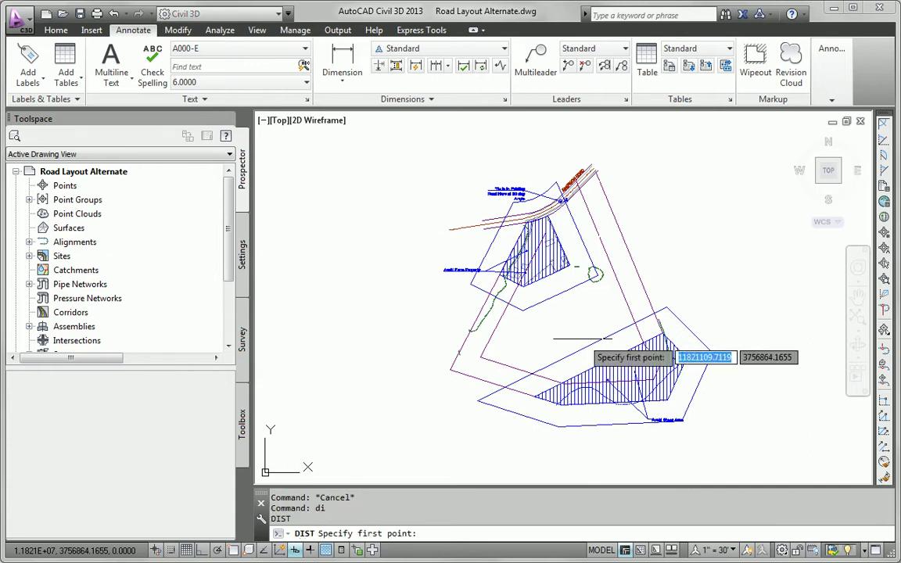
{"action": "left_click", "coordinate": [555, 297]}
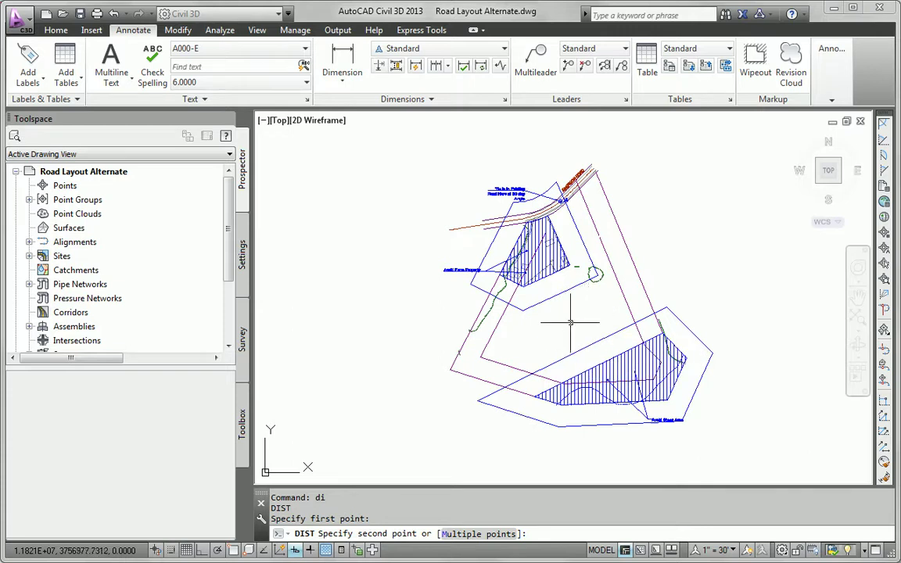
{"action": "key", "text": "Escape"}
{"action": "left_click", "coordinate": [561, 293]}
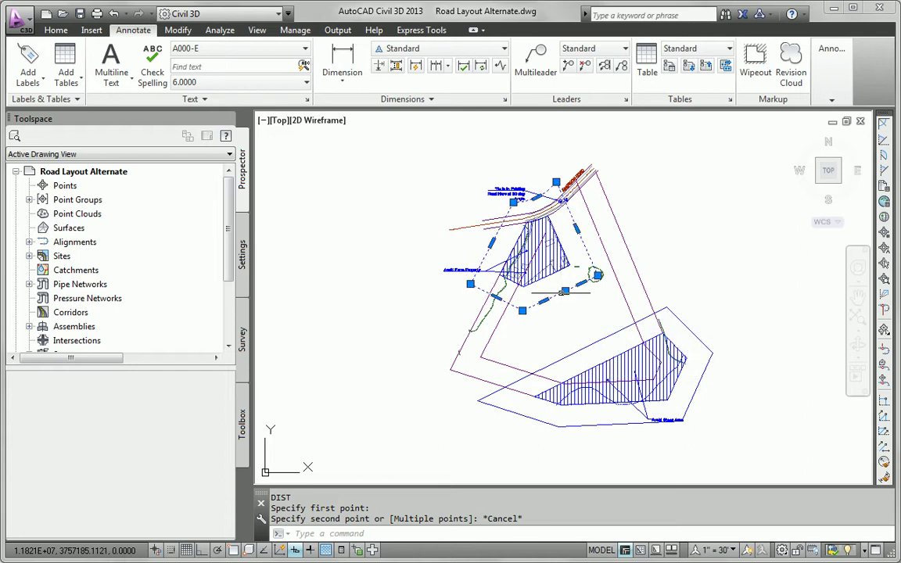
Delete the upper hatch's offset outline and trim the lower outline's left part at the inner boundary
{"action": "key", "text": "Delete"}
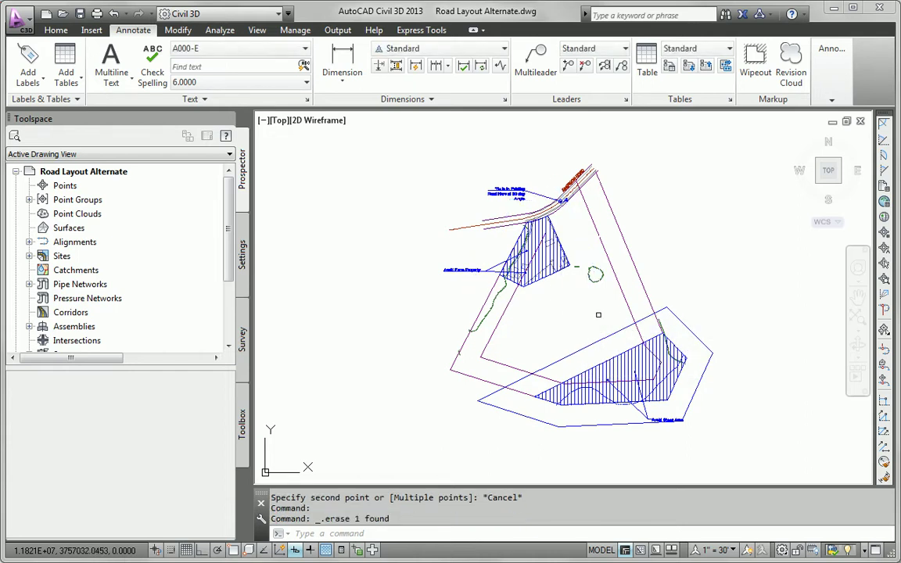
{"action": "key", "text": "Return"}
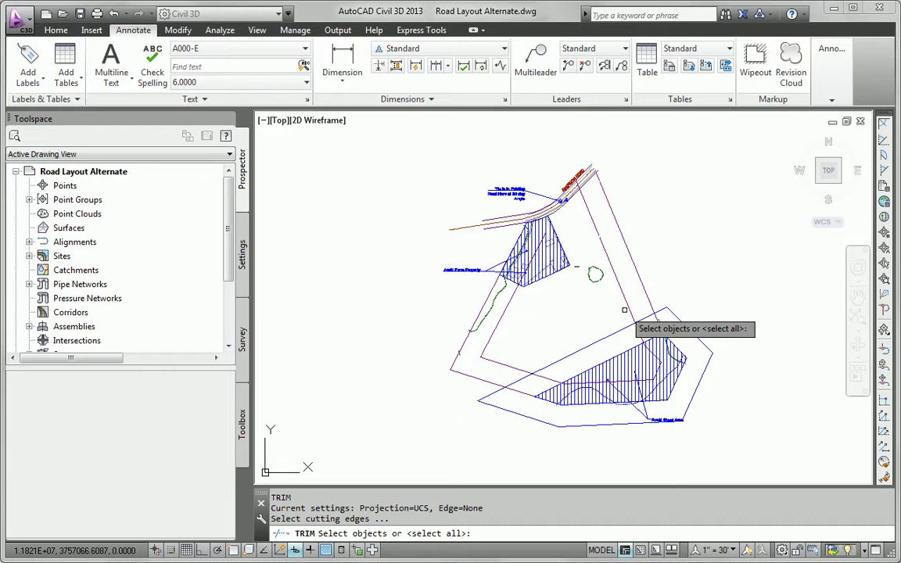
{"action": "left_click", "coordinate": [637, 313]}
{"action": "key", "text": "Return"}
{"action": "left_click", "coordinate": [501, 389]}
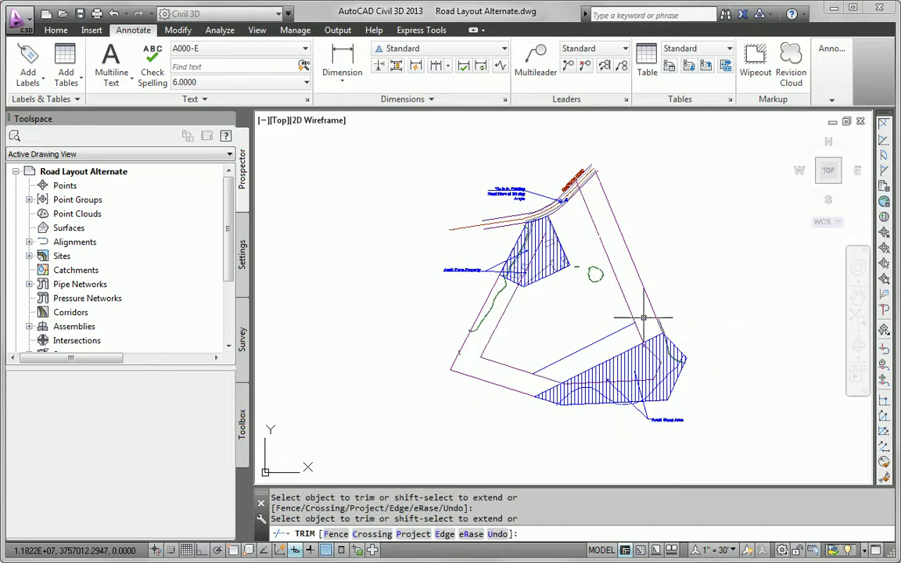
{"action": "key", "text": "Return"}
Add three successive parallel lines 150 ft apart above the trimmed lower outline edge
{"action": "type", "text": "offset"}
{"action": "key", "text": "Return"}
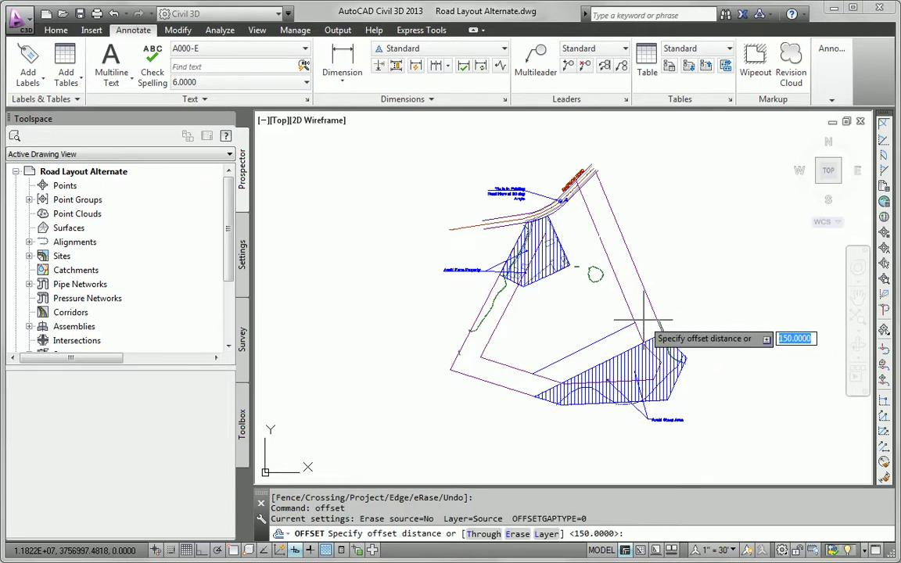
{"action": "key", "text": "Return"}
{"action": "left_click", "coordinate": [626, 335]}
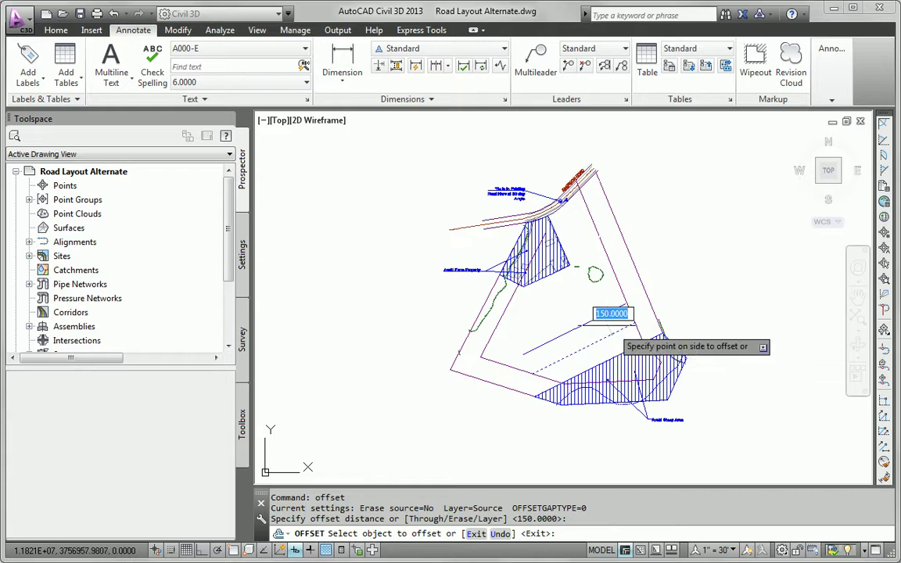
{"action": "left_click", "coordinate": [598, 313]}
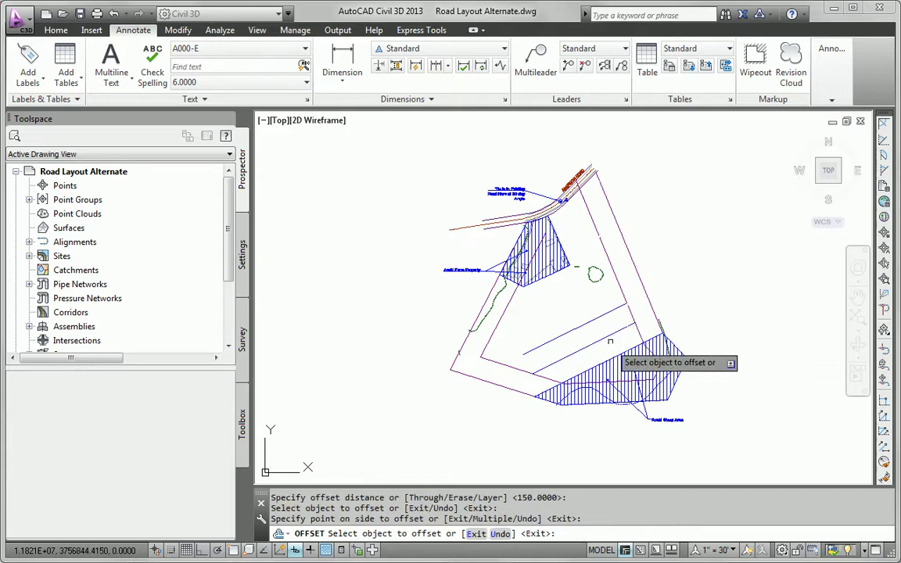
{"action": "left_click", "coordinate": [599, 321]}
{"action": "left_click", "coordinate": [592, 311]}
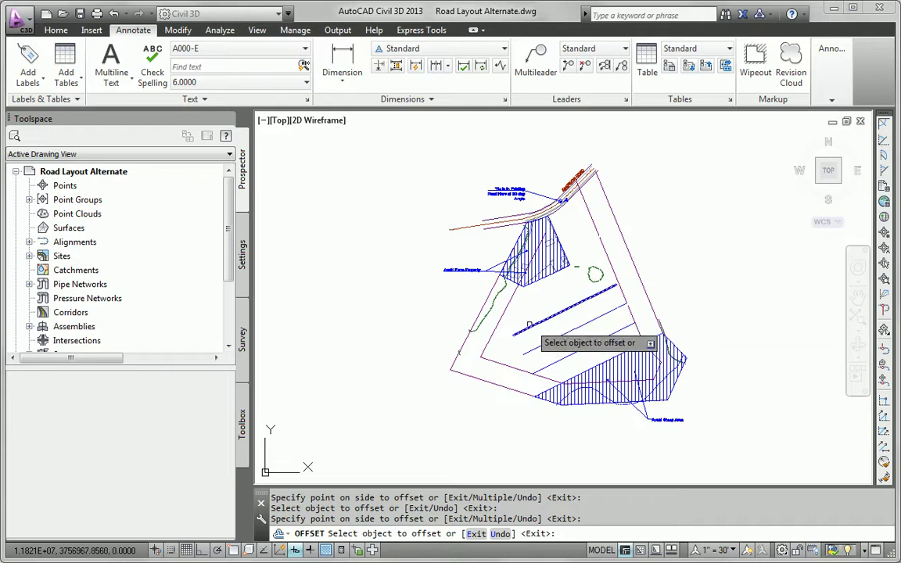
{"action": "left_click", "coordinate": [584, 304]}
{"action": "left_click", "coordinate": [570, 294]}
{"action": "key", "text": "Escape"}
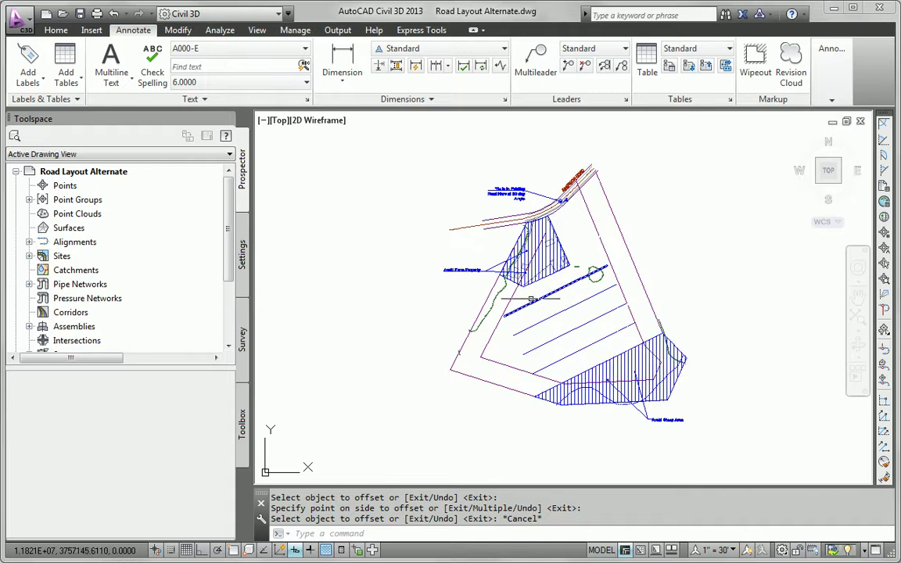
Attempt an EXTEND to the inner boundary and other edges, then cancel it
{"action": "type", "text": "e"}
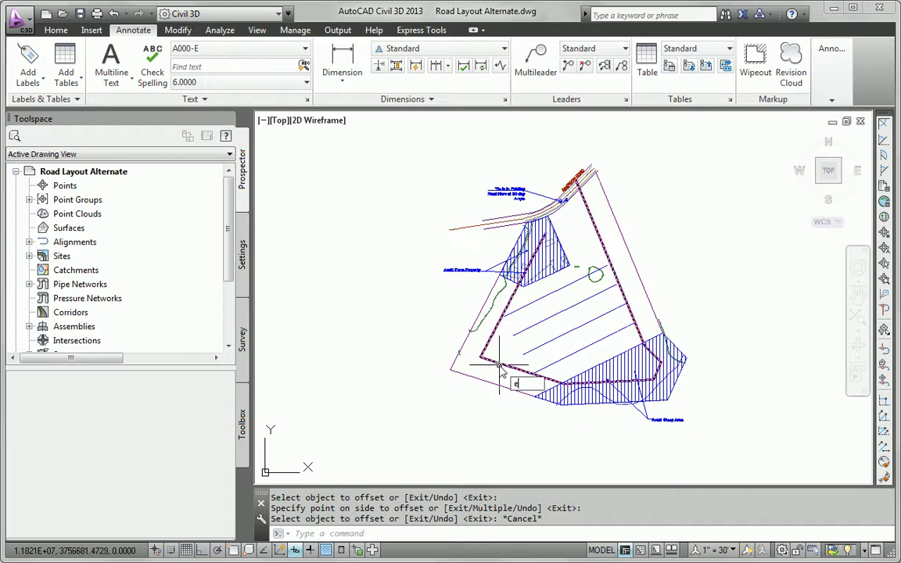
{"action": "type", "text": "x"}
{"action": "key", "text": "Return"}
{"action": "left_click", "coordinate": [502, 357]}
{"action": "left_click", "coordinate": [498, 371]}
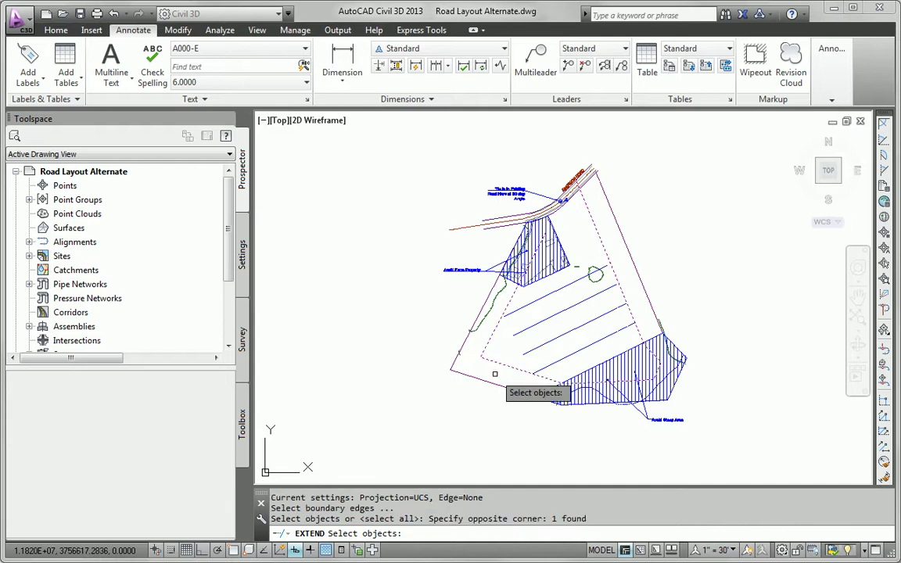
{"action": "left_click", "coordinate": [536, 356]}
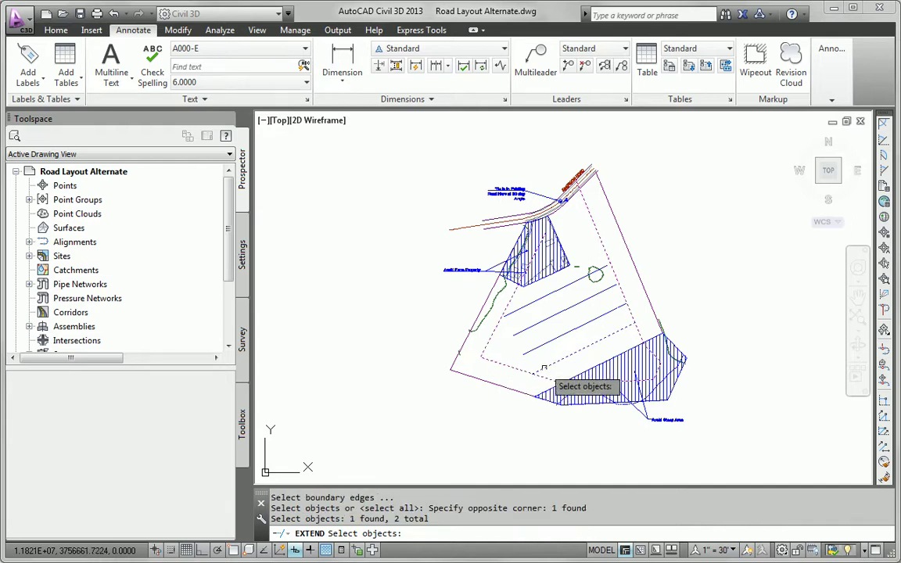
{"action": "left_click", "coordinate": [512, 326]}
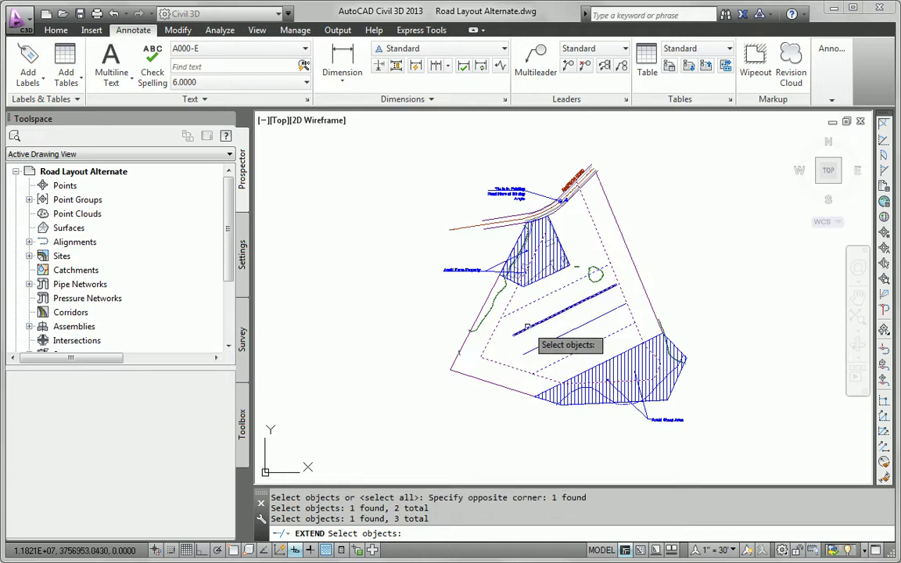
{"action": "key", "text": "Escape"}
After another cancelled extend, erase the short interior line near the pond
{"action": "type", "text": "ex"}
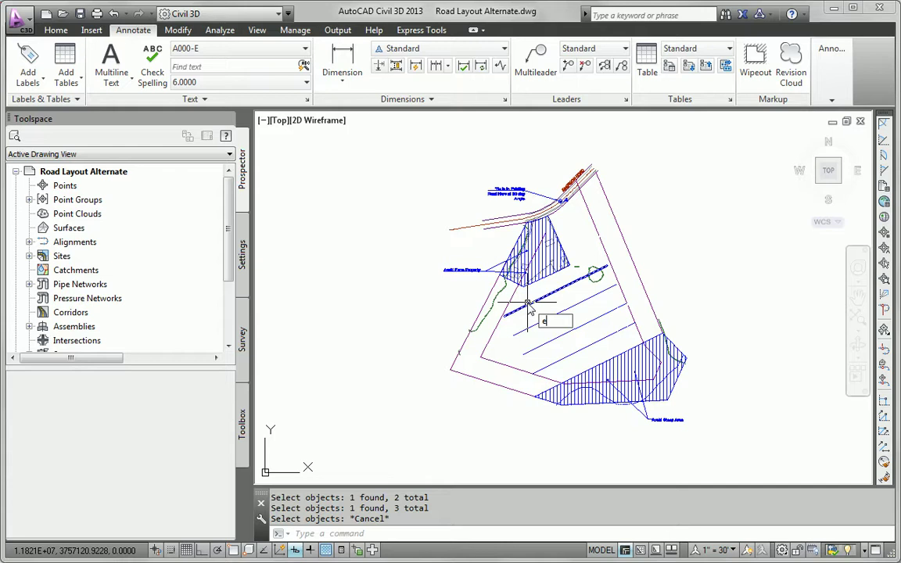
{"action": "key", "text": "Return"}
{"action": "left_click", "coordinate": [495, 329]}
{"action": "key", "text": "Return"}
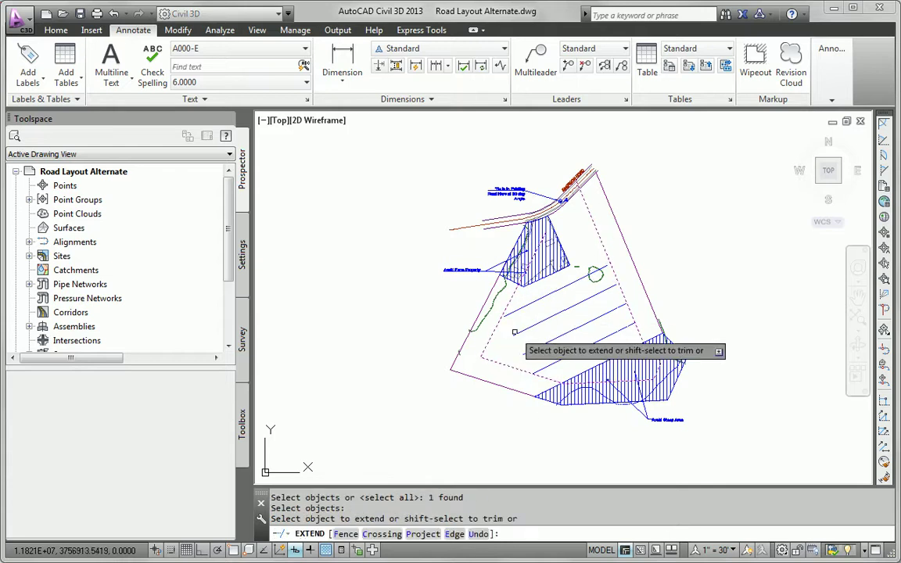
{"action": "left_click", "coordinate": [514, 327]}
{"action": "key", "text": "Escape"}
{"action": "left_click", "coordinate": [523, 310]}
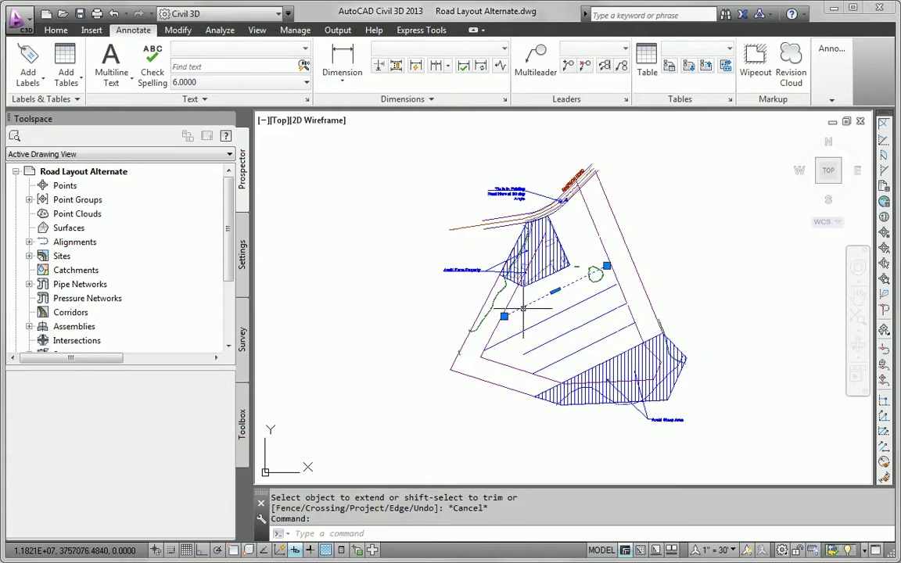
{"action": "key", "text": "Delete"}
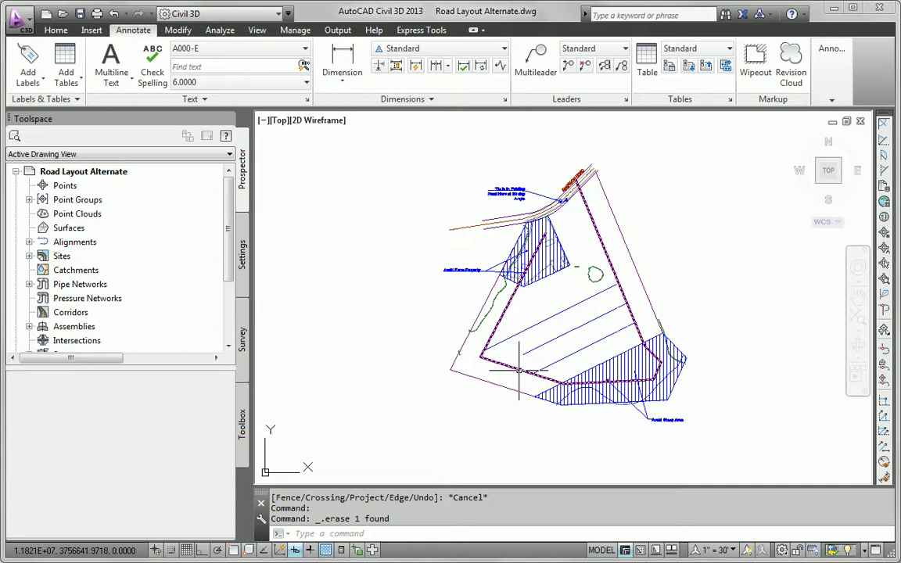
Erase the middle interior line, then try extending a line to the boundary and cancel
{"action": "left_click", "coordinate": [543, 344]}
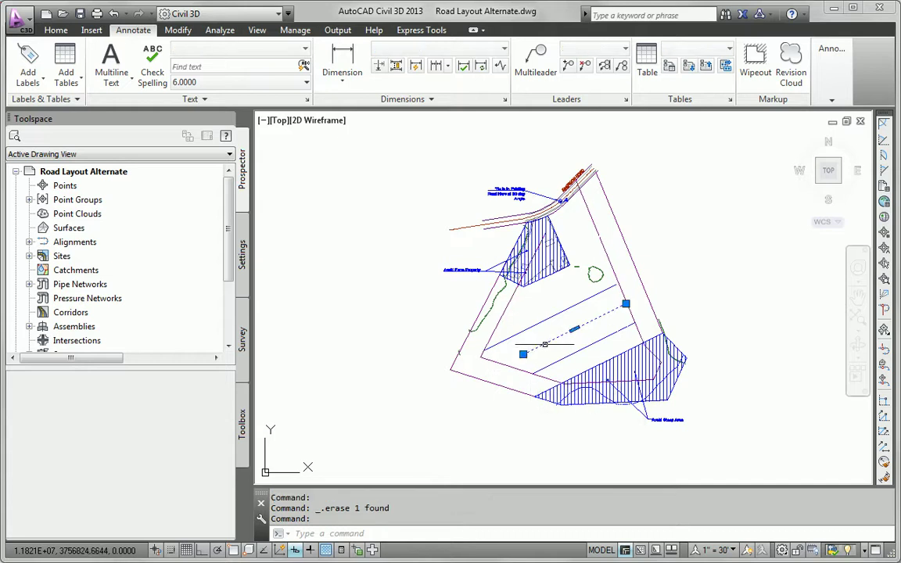
{"action": "key", "text": "Delete"}
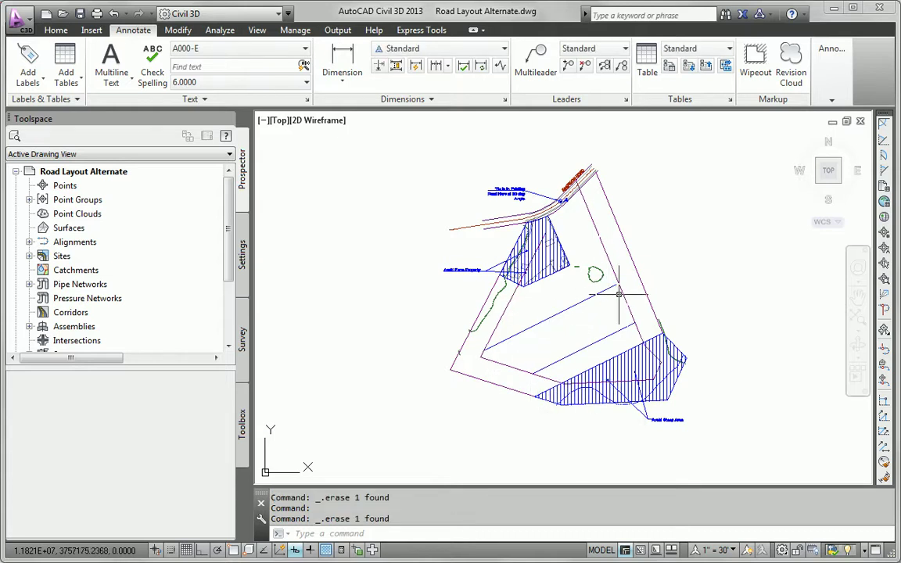
{"action": "type", "text": "ex"}
{"action": "key", "text": "Return"}
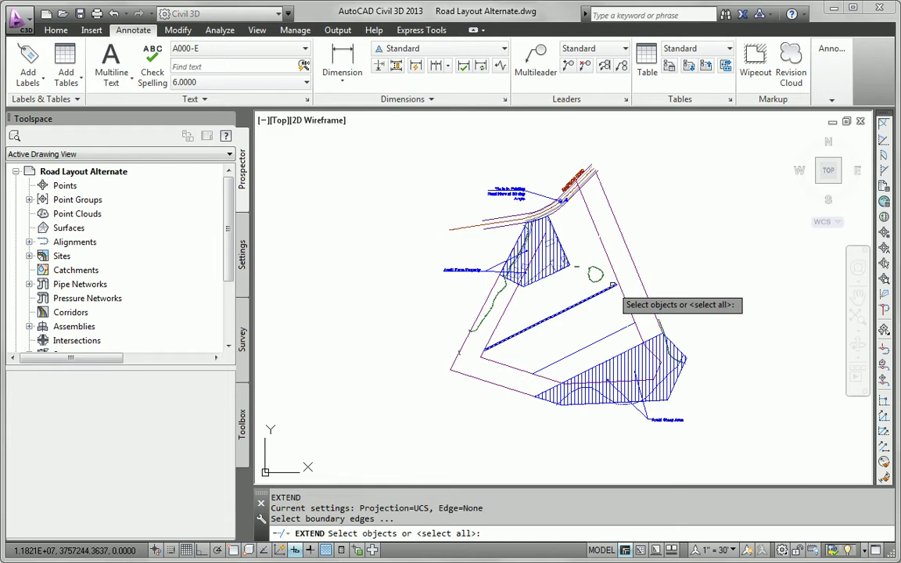
{"action": "left_click", "coordinate": [611, 285]}
{"action": "key", "text": "Return"}
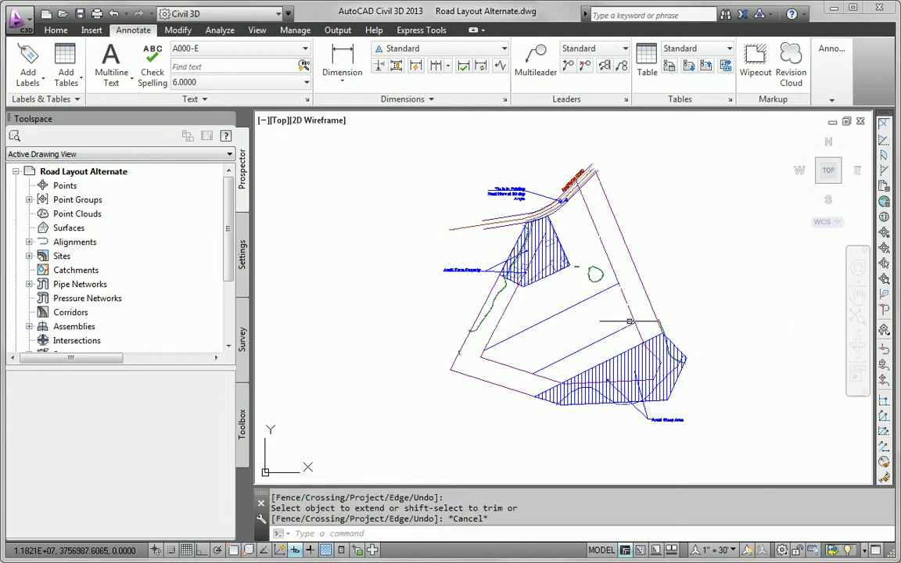
{"action": "key", "text": "Return"}
{"action": "left_click", "coordinate": [630, 321]}
{"action": "key", "text": "Return"}
{"action": "left_click", "coordinate": [626, 327]}
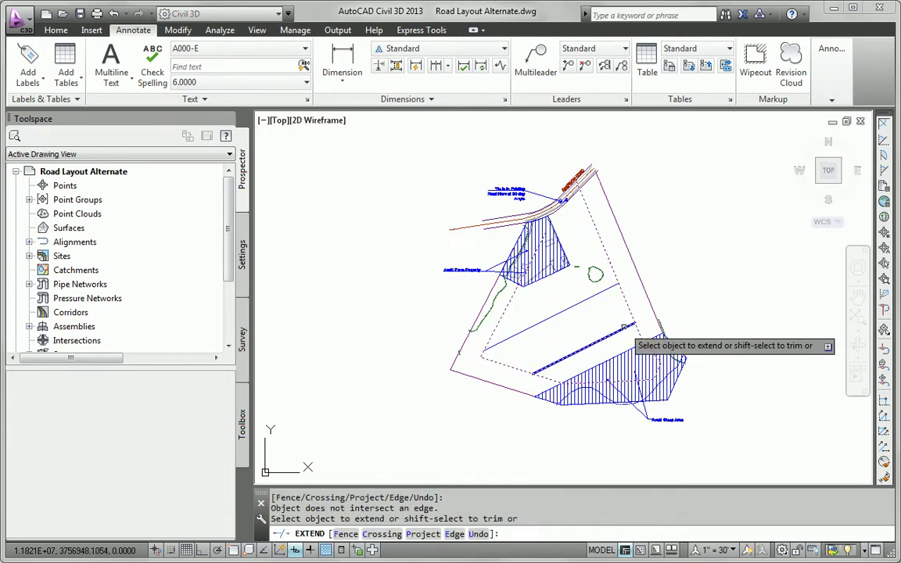
{"action": "key", "text": "Escape"}
Trim away the lower-left segment of the inner offset boundary
{"action": "type", "text": "tr"}
{"action": "key", "text": "Return"}
{"action": "left_click", "coordinate": [588, 337]}
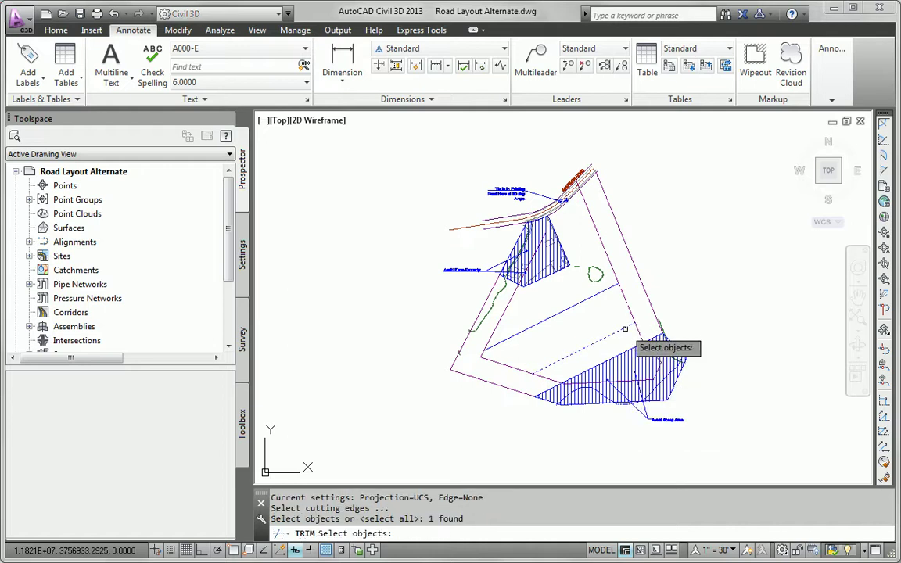
{"action": "left_click", "coordinate": [626, 333]}
{"action": "key", "text": "Escape"}
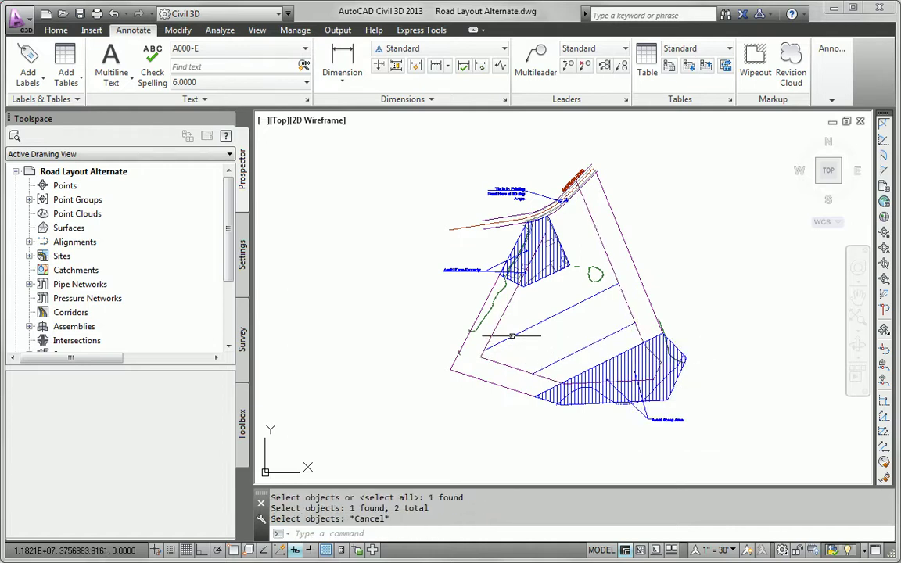
{"action": "type", "text": "tr"}
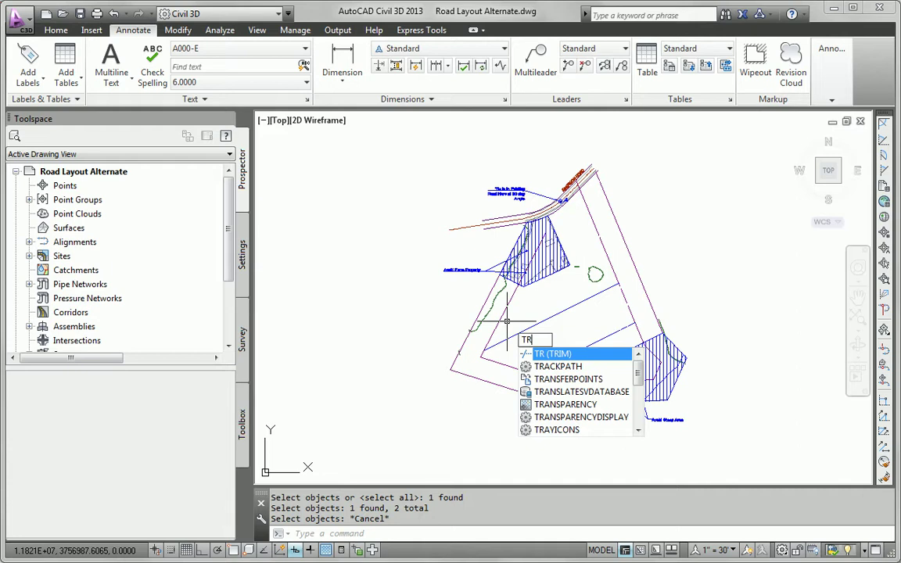
{"action": "key", "text": "Return"}
{"action": "left_click", "coordinate": [552, 365]}
{"action": "key", "text": "Return"}
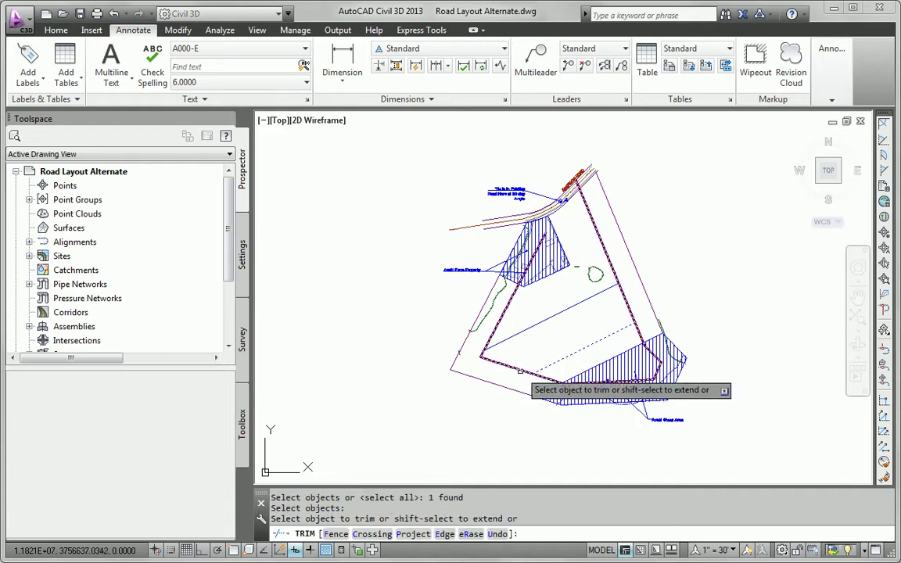
{"action": "left_click", "coordinate": [520, 372]}
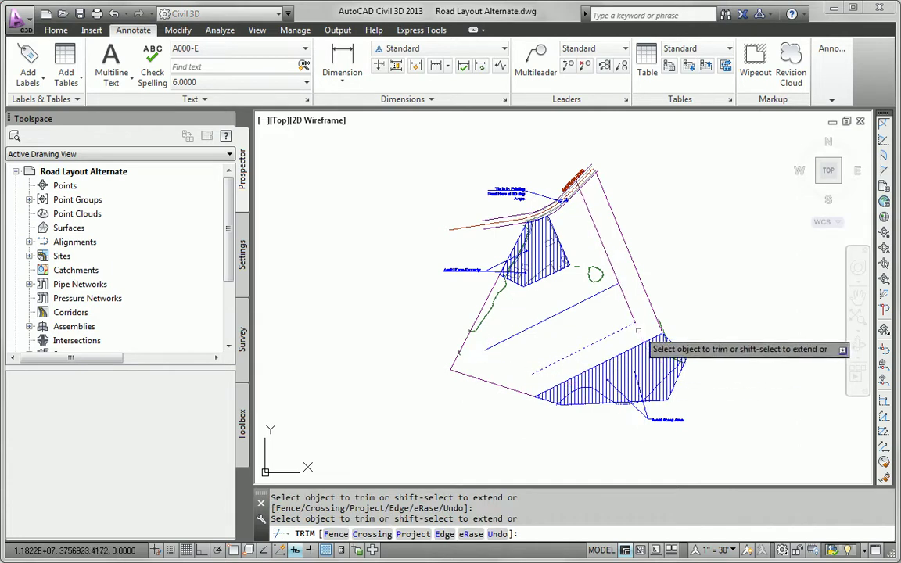
{"action": "key", "text": "Escape"}
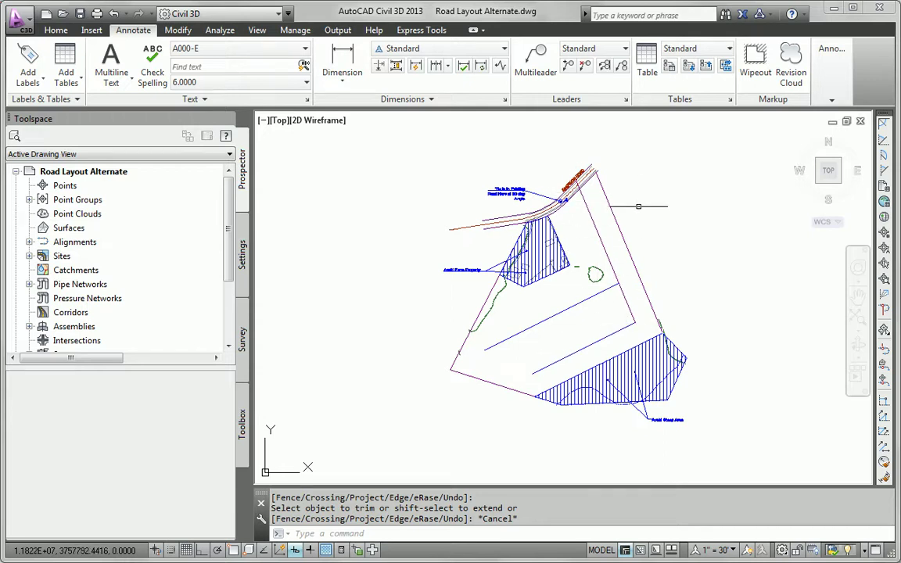
Zoom in on tie-in point A beside Emerson Road
{"action": "scroll", "coordinate": [485, 210], "scroll_direction": "up", "scroll_amount": 2}
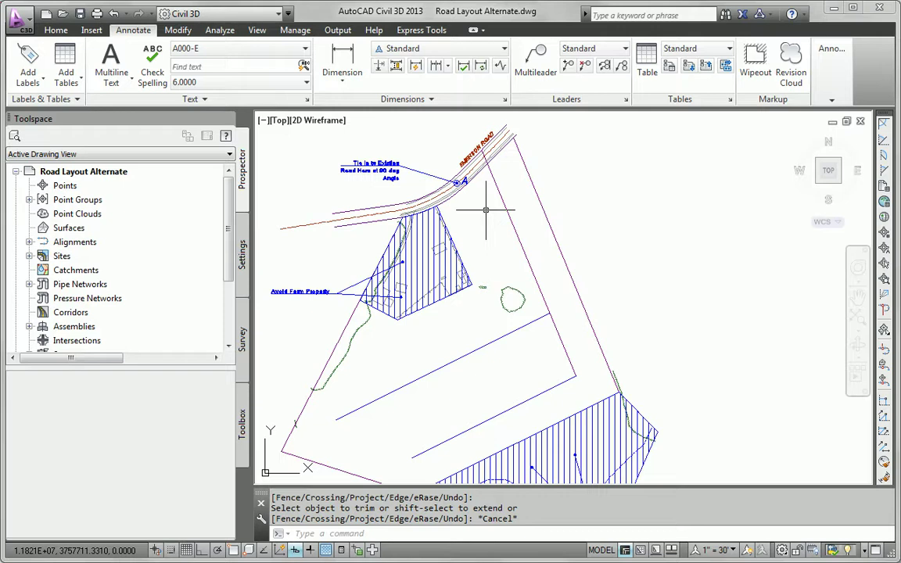
{"action": "scroll", "coordinate": [455, 185], "scroll_direction": "up", "scroll_amount": 4}
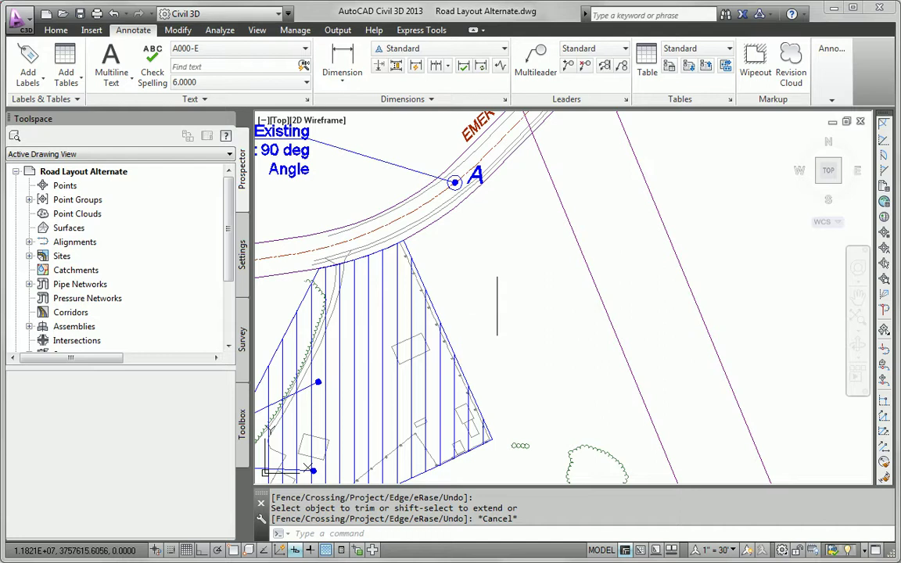
Draw a line from the centre of circle A to the road arc's centre
{"action": "key", "text": "Return"}
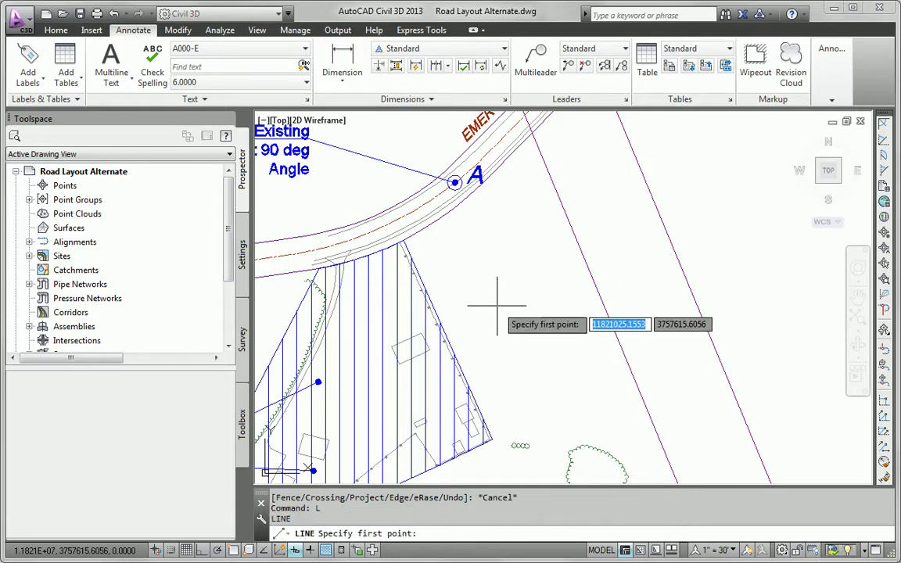
{"action": "type", "text": "cen"}
{"action": "key", "text": "Return"}
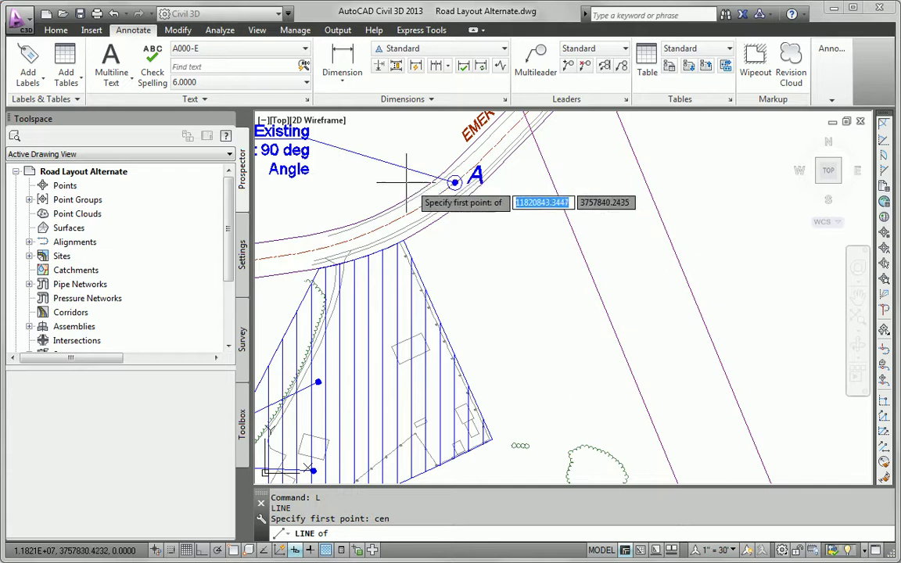
{"action": "left_click", "coordinate": [453, 180]}
{"action": "scroll", "coordinate": [454, 225], "scroll_direction": "down", "scroll_amount": 2}
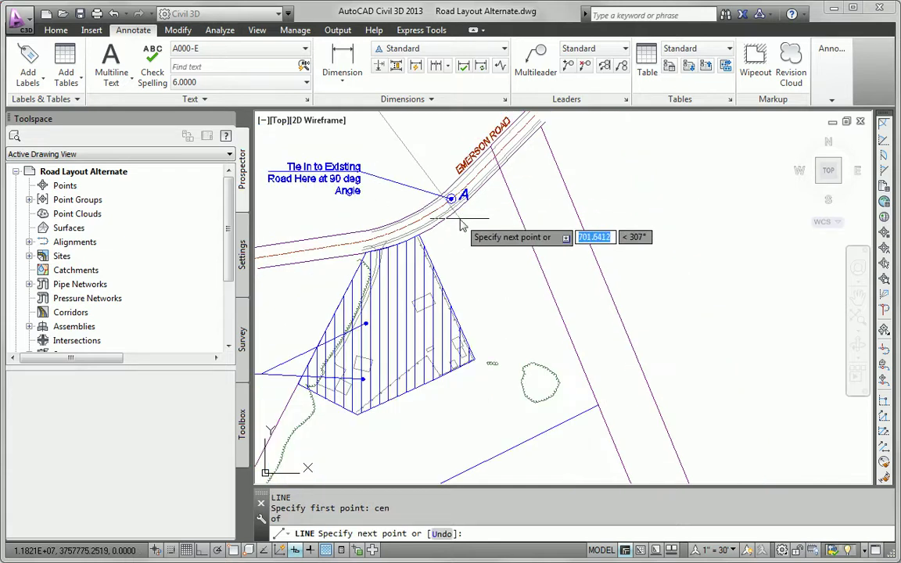
{"action": "right_click", "coordinate": [455, 226], "text": "shift"}
{"action": "left_click", "coordinate": [516, 377]}
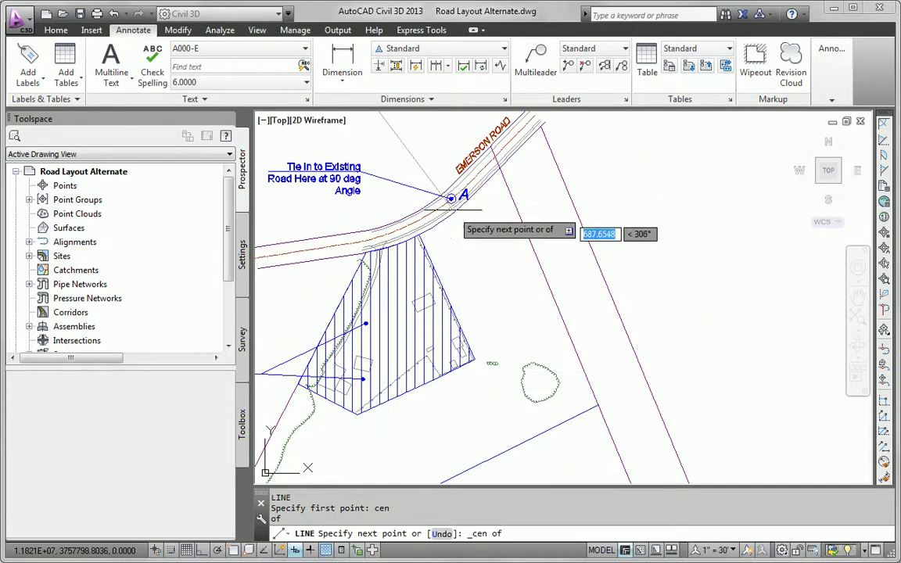
{"action": "left_click", "coordinate": [441, 221]}
{"action": "key", "text": "Escape"}
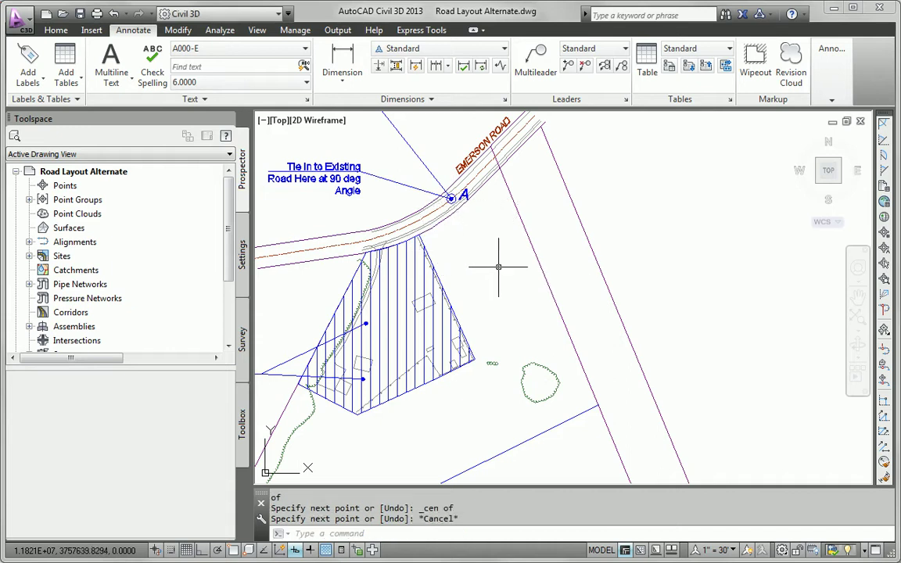
Extend the new line to the inner purple boundary and pan to the upper site
{"action": "type", "text": "ex"}
{"action": "key", "text": "Return"}
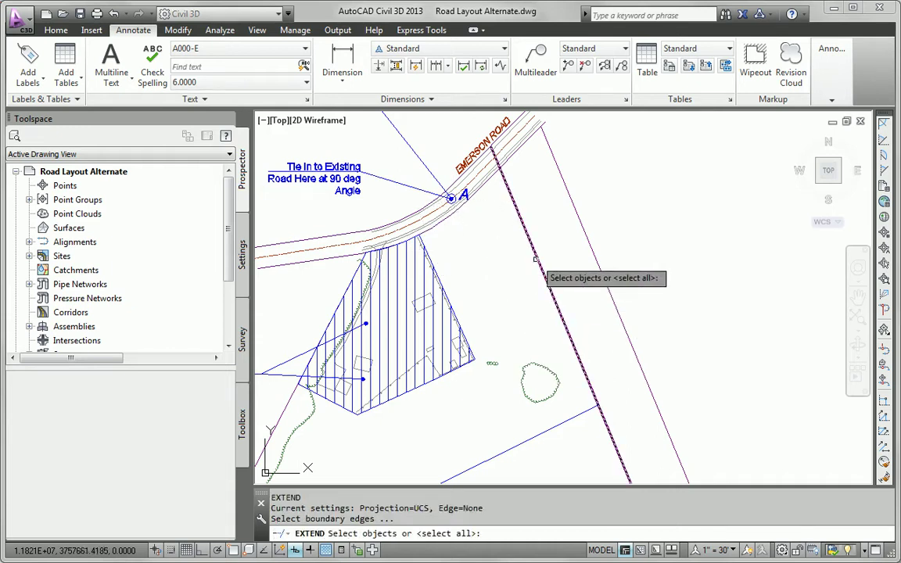
{"action": "left_click", "coordinate": [532, 245]}
{"action": "left_click", "coordinate": [421, 161]}
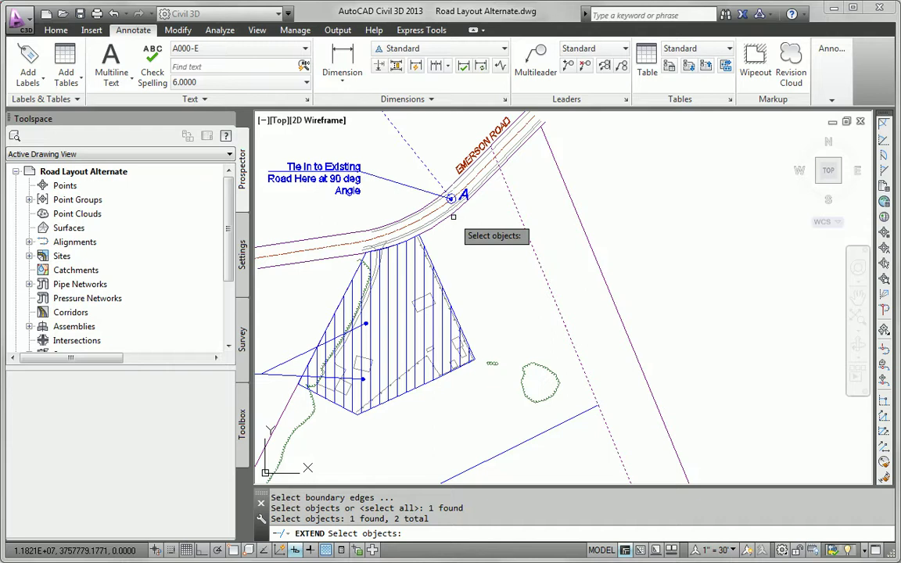
{"action": "key", "text": "Return"}
{"action": "left_click", "coordinate": [443, 226]}
{"action": "key", "text": "Escape"}
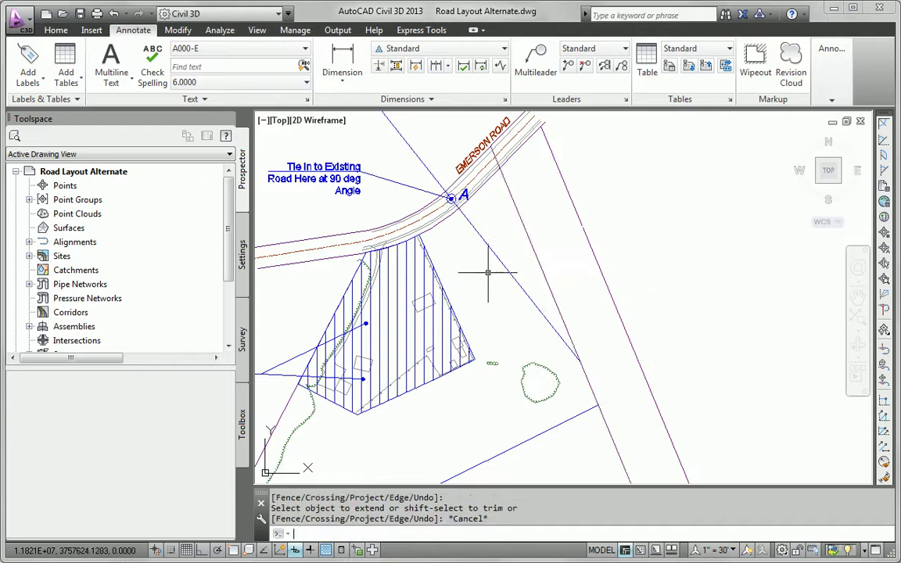
{"action": "scroll", "coordinate": [508, 292], "scroll_direction": "down", "scroll_amount": 2}
{"action": "middle_click_drag", "start_coordinate": [507, 292], "coordinate": [368, 240]}
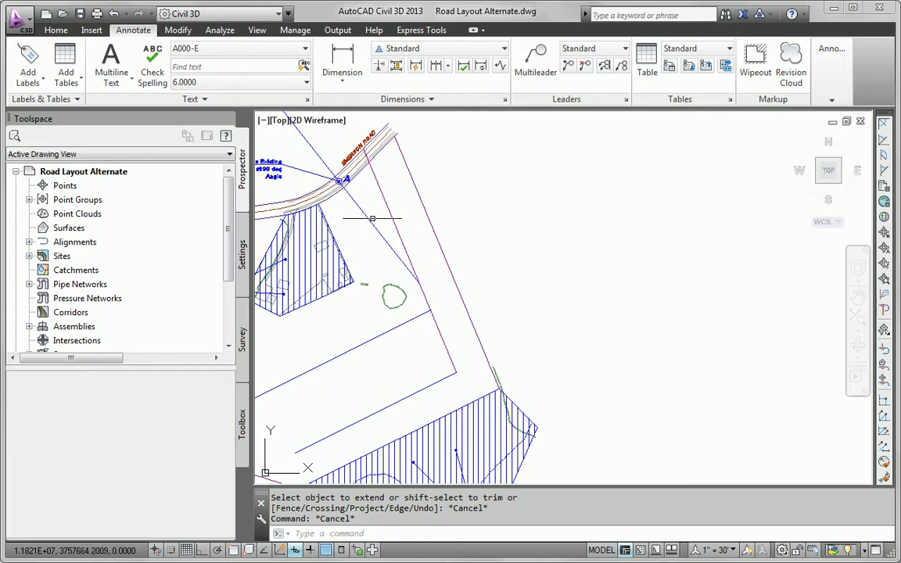
Draw a short guide line near point A by the road
{"action": "type", "text": "l"}
{"action": "key", "text": "Return"}
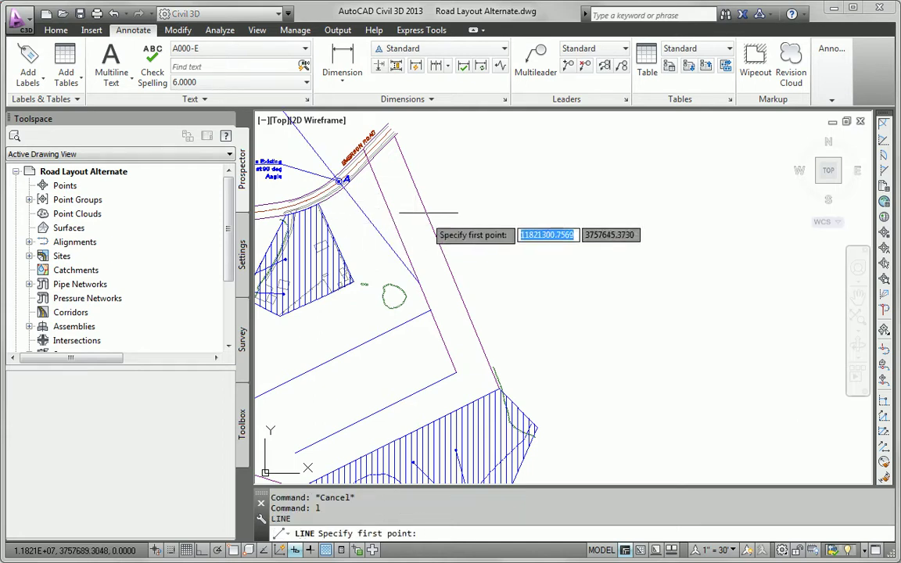
{"action": "left_click", "coordinate": [352, 214]}
{"action": "left_click", "coordinate": [422, 243]}
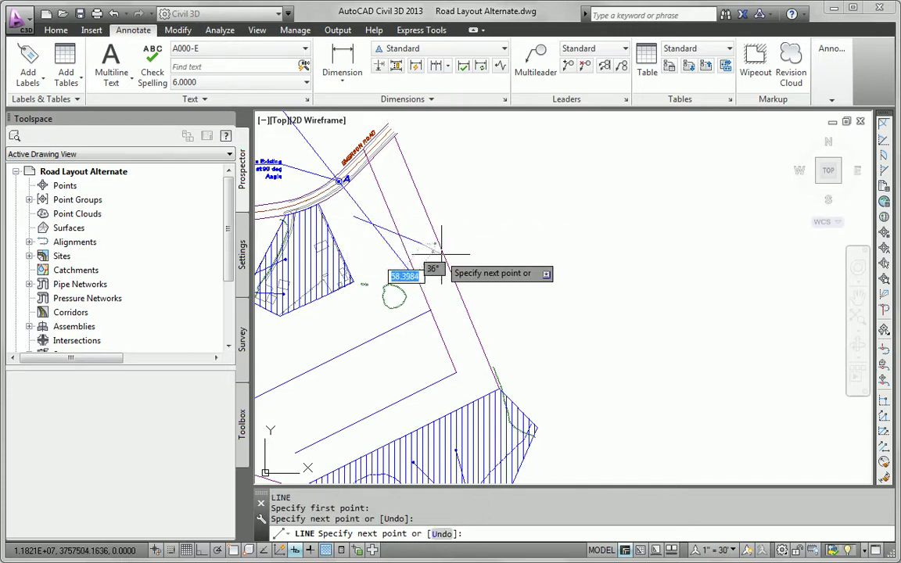
{"action": "key", "text": "Escape"}
Attempt to trim with the short and long lines as cutting edges, then cancel
{"action": "type", "text": "tr"}
{"action": "key", "text": "Return"}
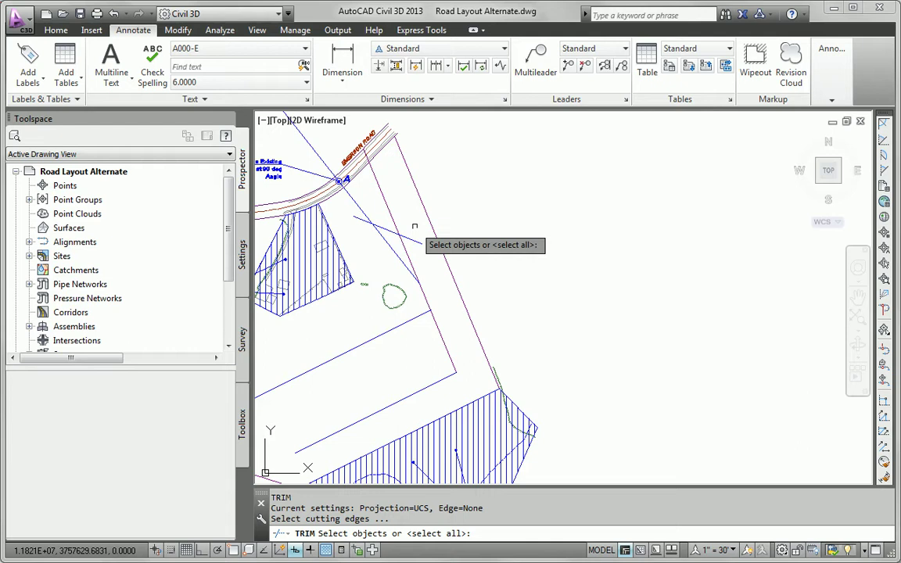
{"action": "left_click", "coordinate": [383, 227]}
{"action": "key", "text": "Return"}
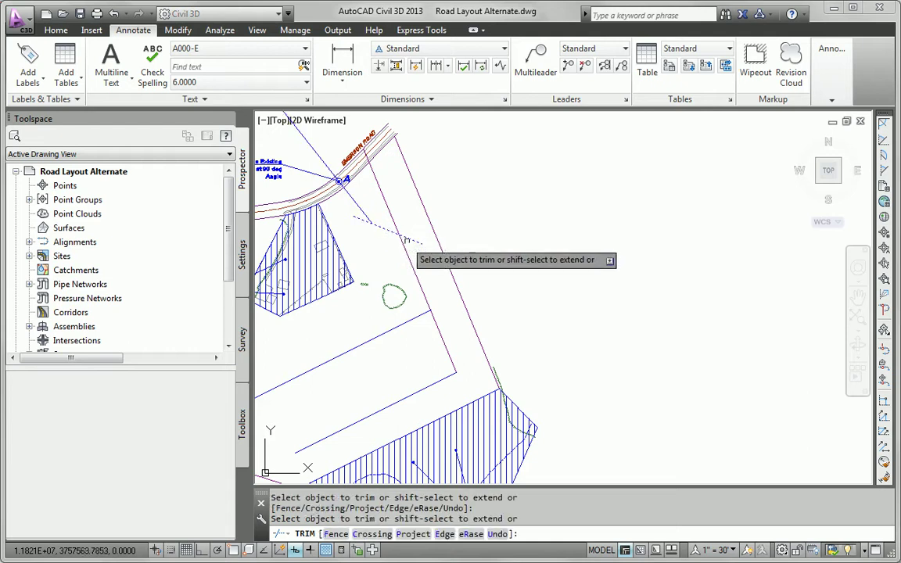
{"action": "left_click", "coordinate": [362, 220]}
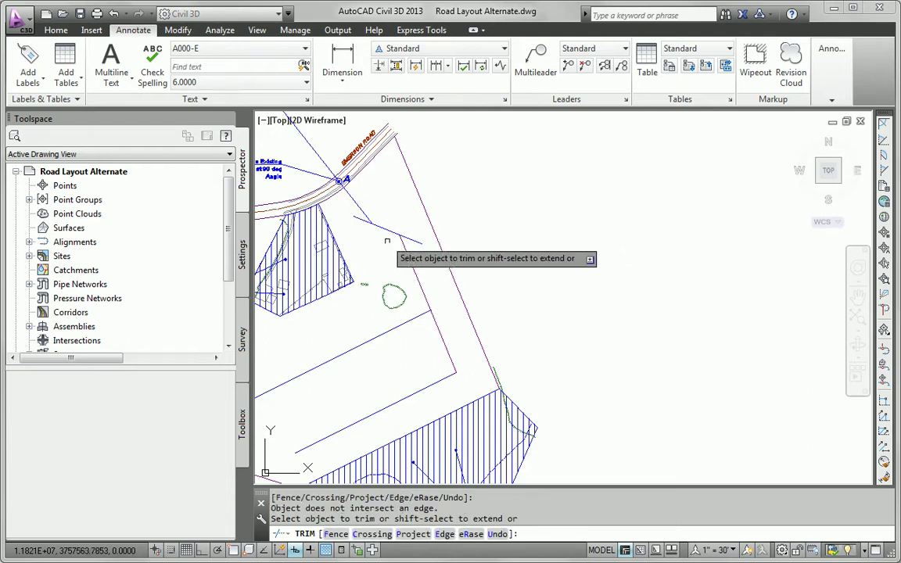
{"action": "key", "text": "Return"}
{"action": "key", "text": "Return"}
{"action": "left_click", "coordinate": [372, 223]}
{"action": "left_click", "coordinate": [400, 244]}
{"action": "key", "text": "Return"}
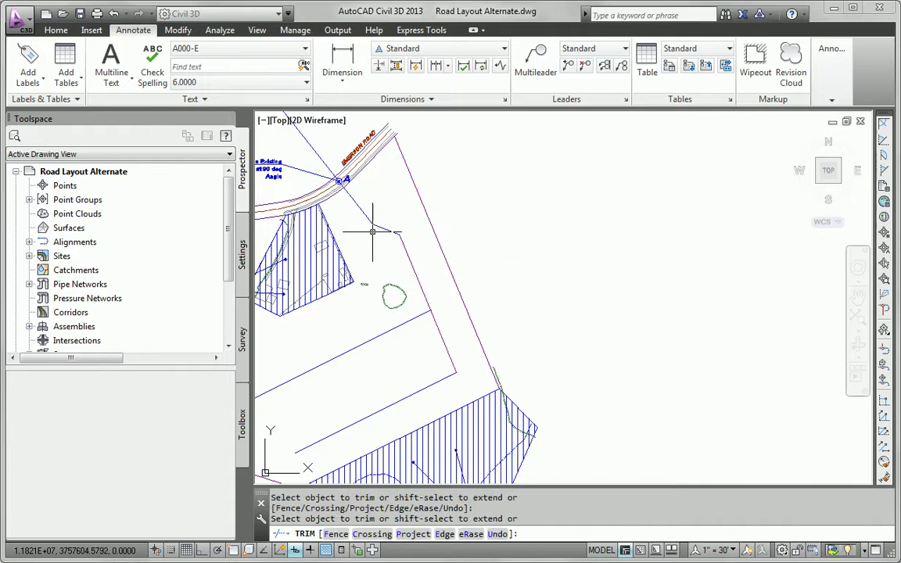
{"action": "key", "text": "Escape"}
Try moving the line's top endpoint to point A's centre, then cancel the change
{"action": "scroll", "coordinate": [464, 245], "scroll_direction": "down", "scroll_amount": 3}
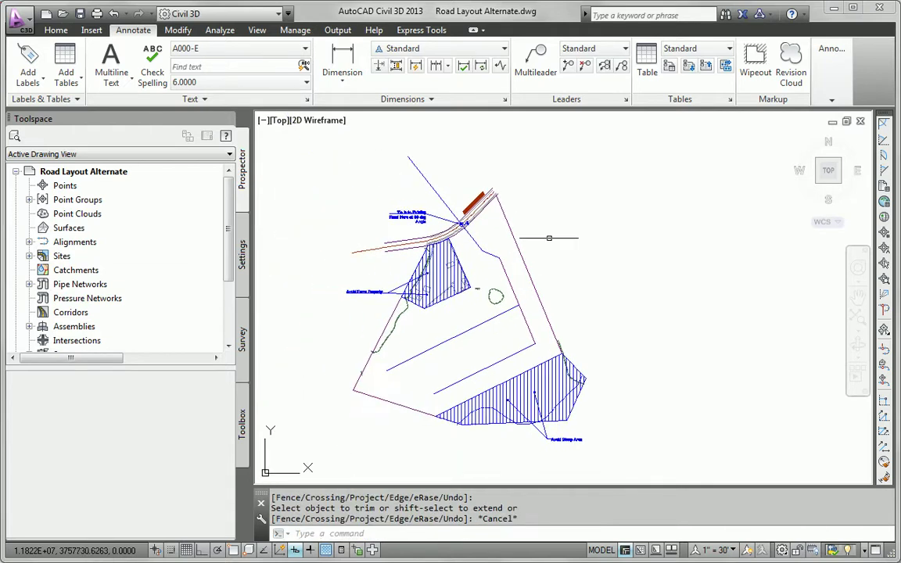
{"action": "left_click", "coordinate": [421, 171]}
{"action": "left_click", "coordinate": [408, 154]}
{"action": "scroll", "coordinate": [465, 229], "scroll_direction": "up", "scroll_amount": 4}
{"action": "scroll", "coordinate": [465, 228], "scroll_direction": "up", "scroll_amount": 4}
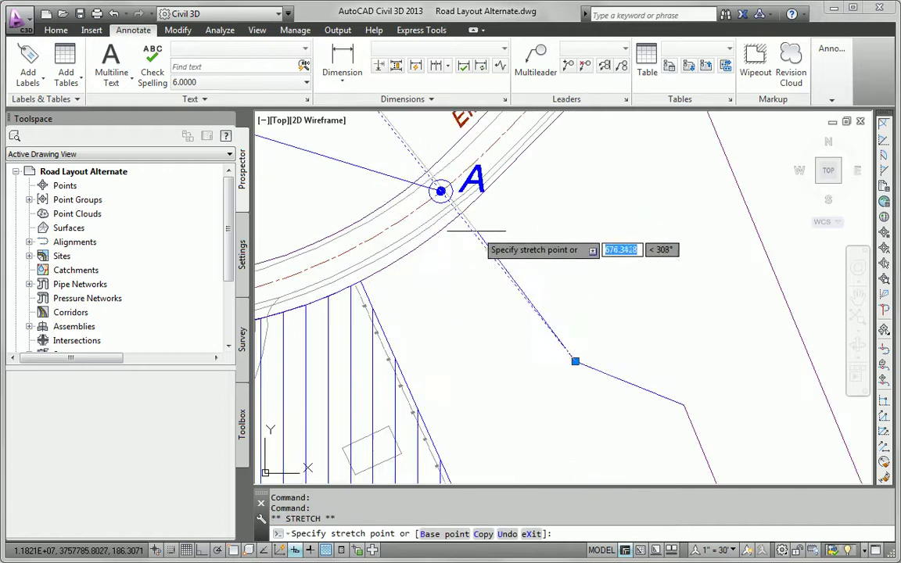
{"action": "right_click", "coordinate": [468, 235], "text": "shift"}
{"action": "left_click", "coordinate": [508, 391]}
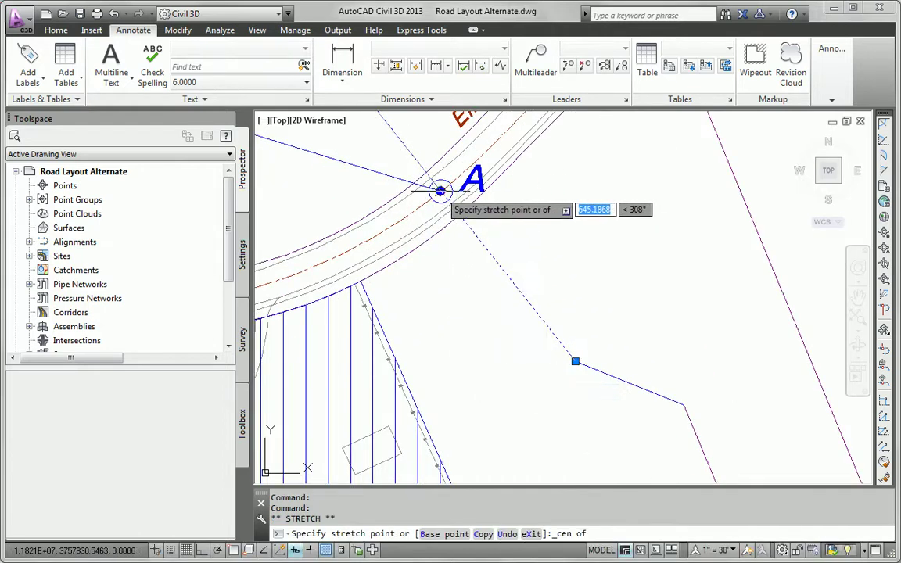
{"action": "key", "text": "Escape"}
{"action": "scroll", "coordinate": [529, 259], "scroll_direction": "down", "scroll_amount": 4}
{"action": "scroll", "coordinate": [529, 259], "scroll_direction": "down", "scroll_amount": 3}
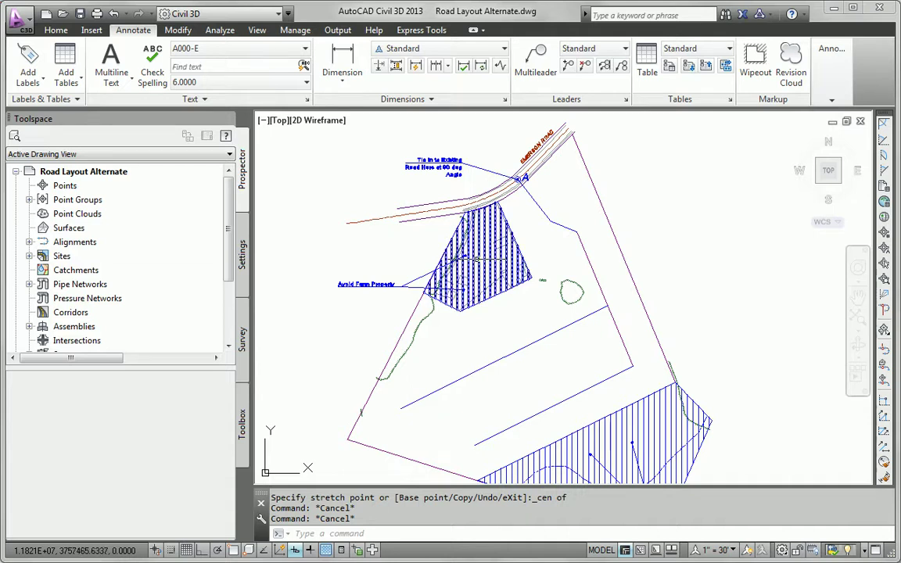
Create a new alignment named Jordan Court
{"action": "middle_click_drag", "start_coordinate": [426, 231], "coordinate": [368, 207]}
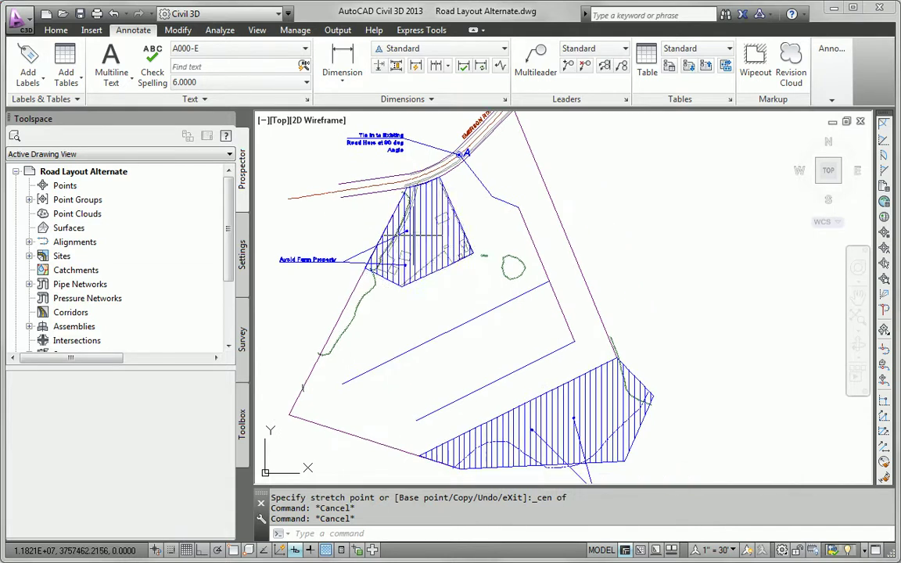
{"action": "left_click", "coordinate": [56, 30]}
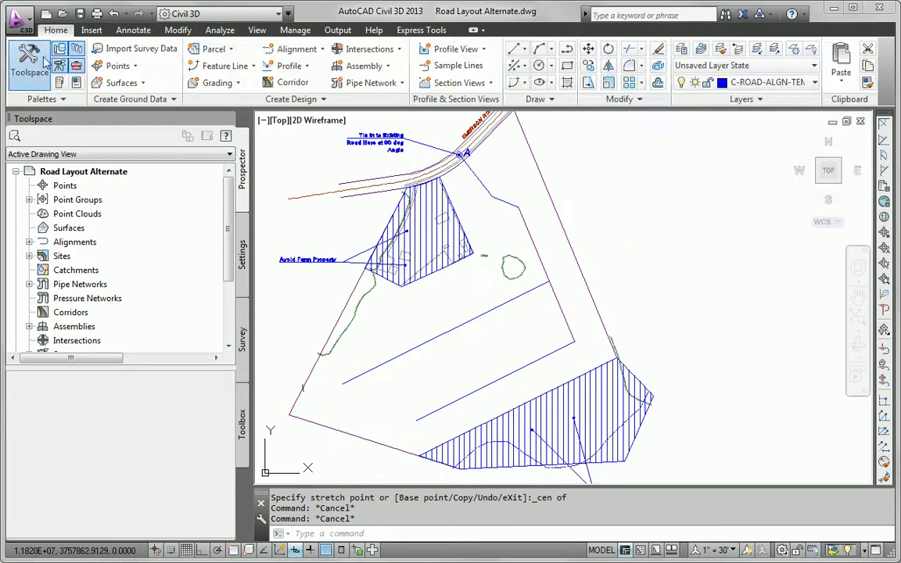
{"action": "left_click", "coordinate": [296, 48]}
{"action": "left_click", "coordinate": [317, 72]}
{"action": "left_click_drag", "start_coordinate": [95, 45], "coordinate": [8, 53]}
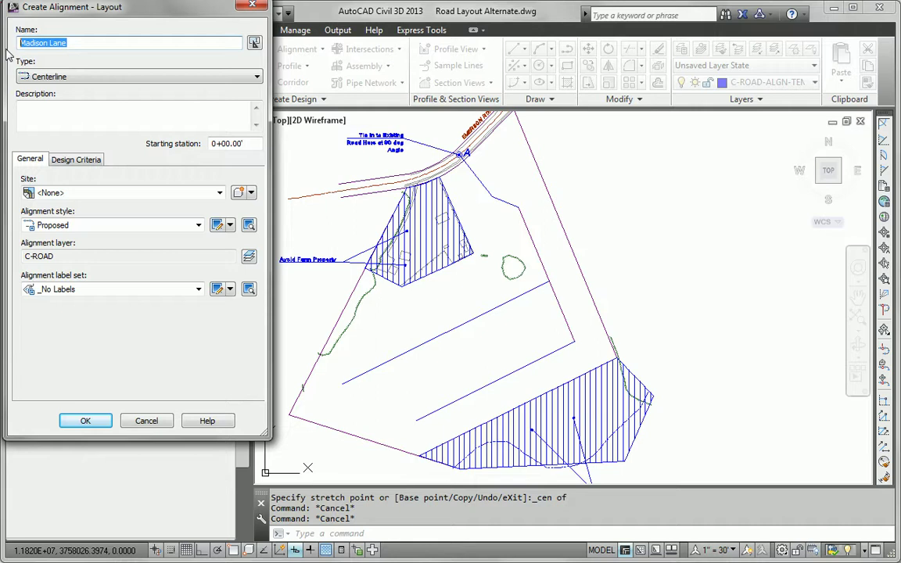
{"action": "type", "text": "Jordan Court"}
{"action": "left_click", "coordinate": [85, 420]}
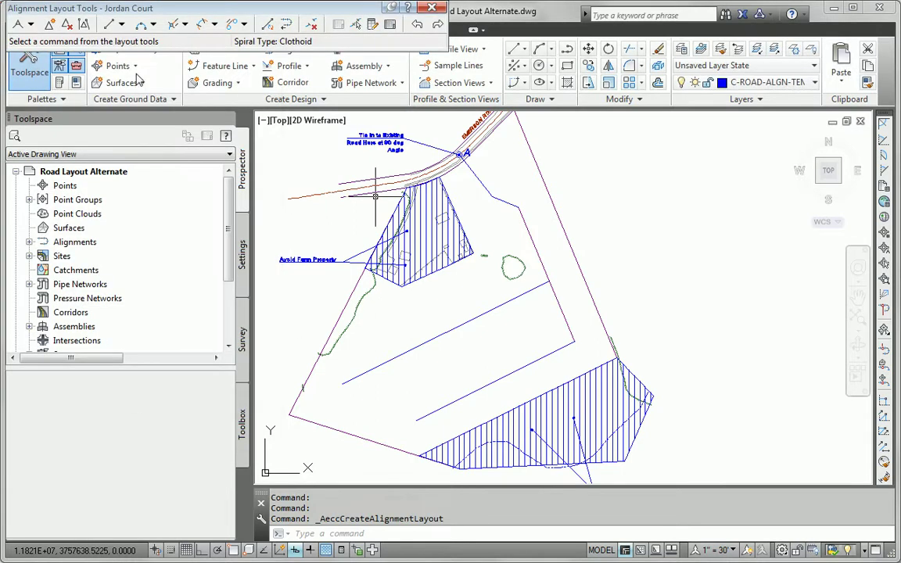
Use Tangent-Tangent with curves, start Jordan Court at point A's center, and place a point below it
{"action": "left_click", "coordinate": [30, 25]}
{"action": "left_click", "coordinate": [43, 52]}
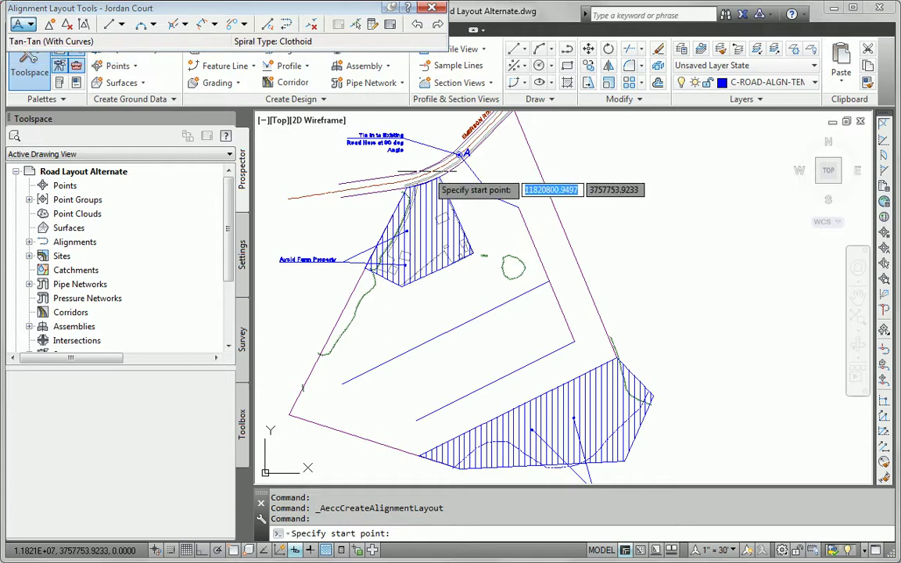
{"action": "scroll", "coordinate": [464, 178], "scroll_direction": "up", "scroll_amount": 2}
{"action": "right_click", "coordinate": [493, 302], "text": "shift"}
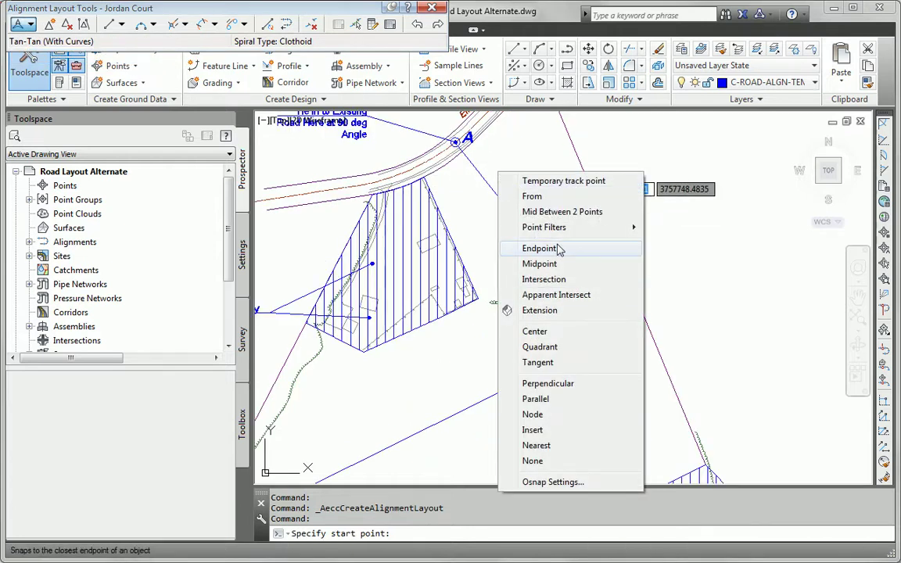
{"action": "left_click", "coordinate": [538, 331]}
{"action": "left_click", "coordinate": [457, 142]}
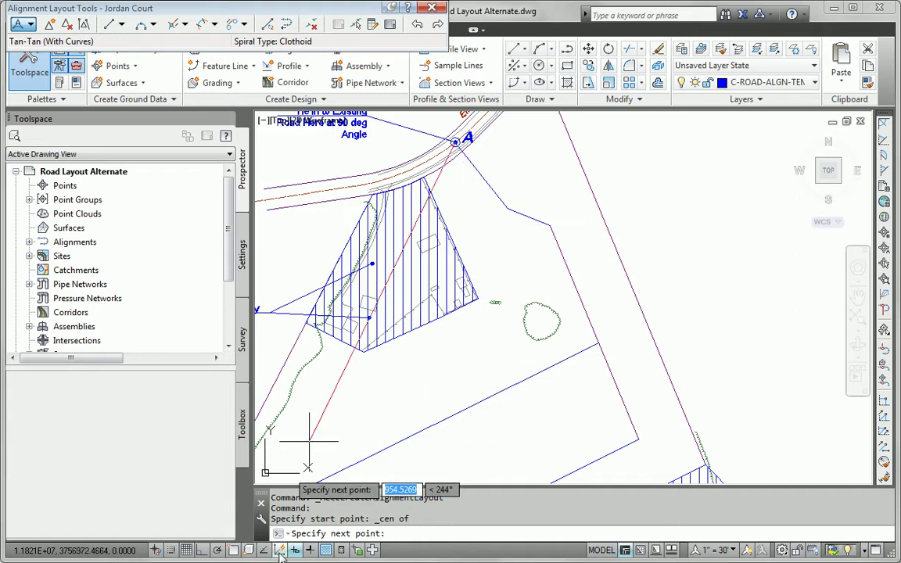
{"action": "left_click", "coordinate": [233, 551]}
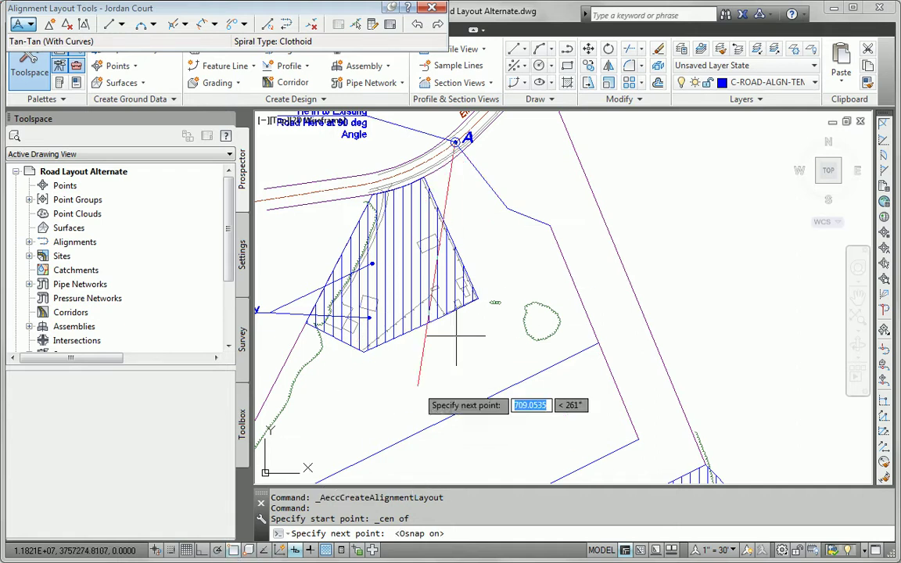
{"action": "left_click", "coordinate": [511, 211]}
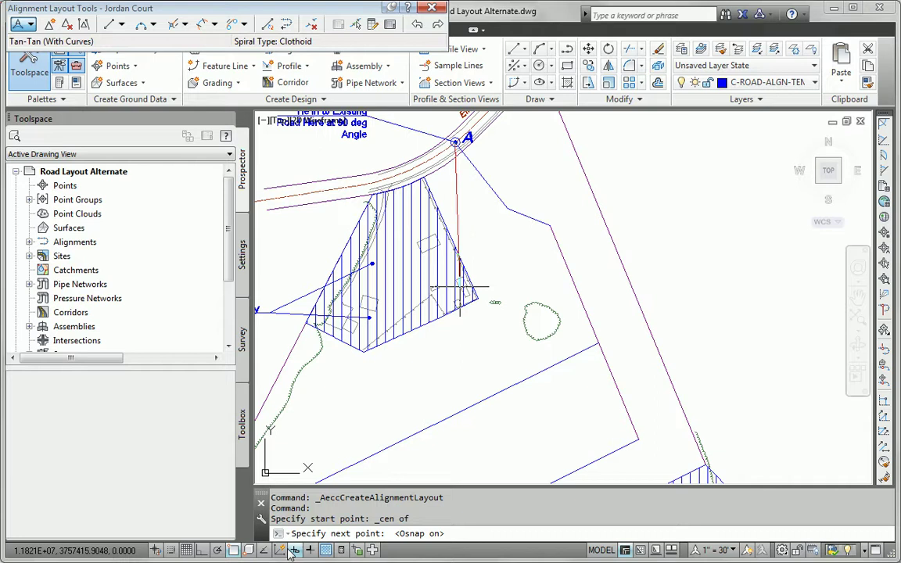
Clear all active object snap modes in the drafting settings
{"action": "right_click", "coordinate": [243, 552]}
{"action": "left_click", "coordinate": [267, 529]}
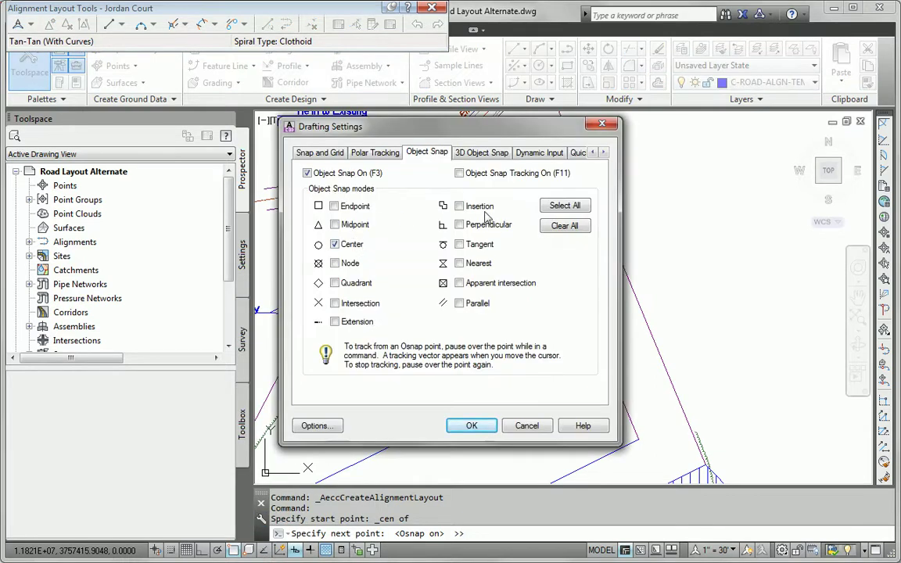
{"action": "left_click", "coordinate": [576, 226]}
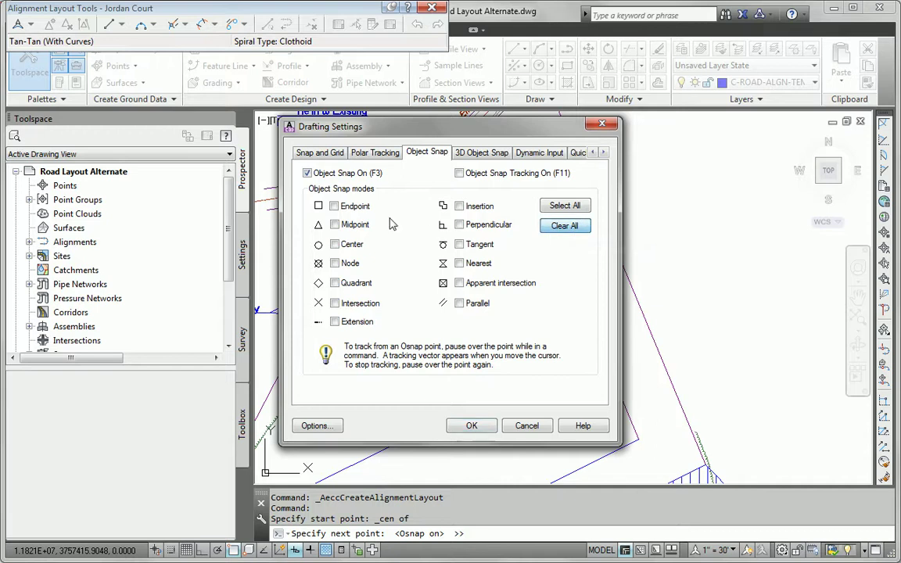
{"action": "left_click", "coordinate": [469, 425]}
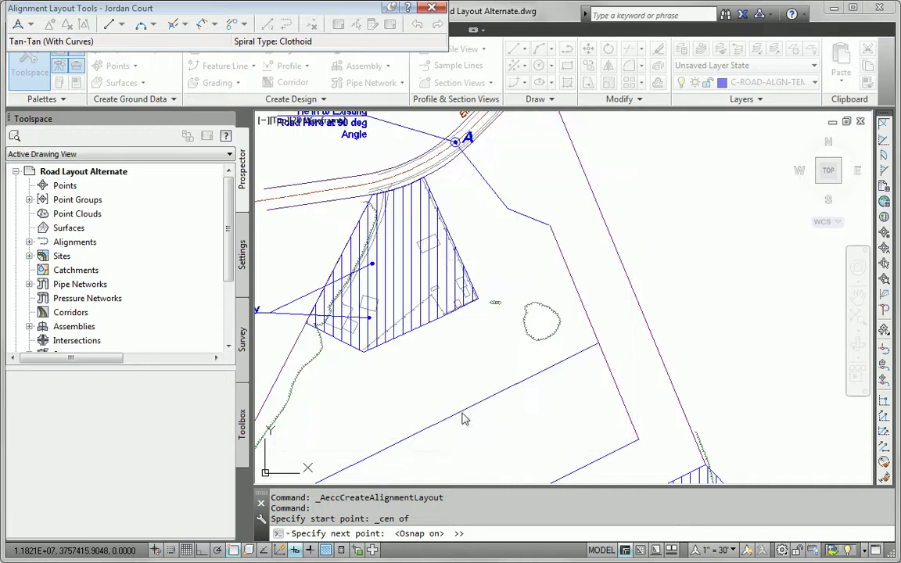
Place the remaining Jordan Court points around the corner curve to the lower blue line's endpoint
{"action": "left_click", "coordinate": [550, 226]}
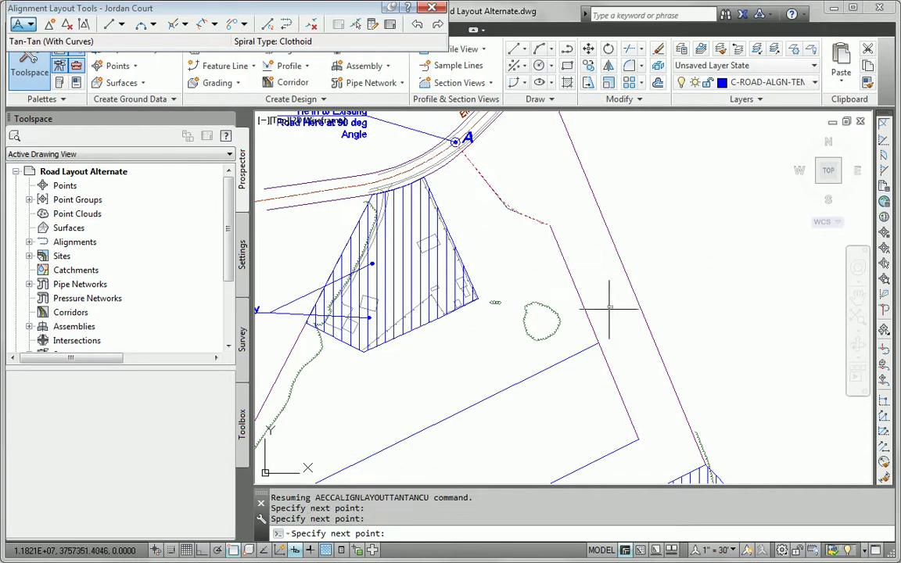
{"action": "left_click", "coordinate": [638, 440]}
{"action": "middle_click_drag", "start_coordinate": [438, 473], "coordinate": [548, 324]}
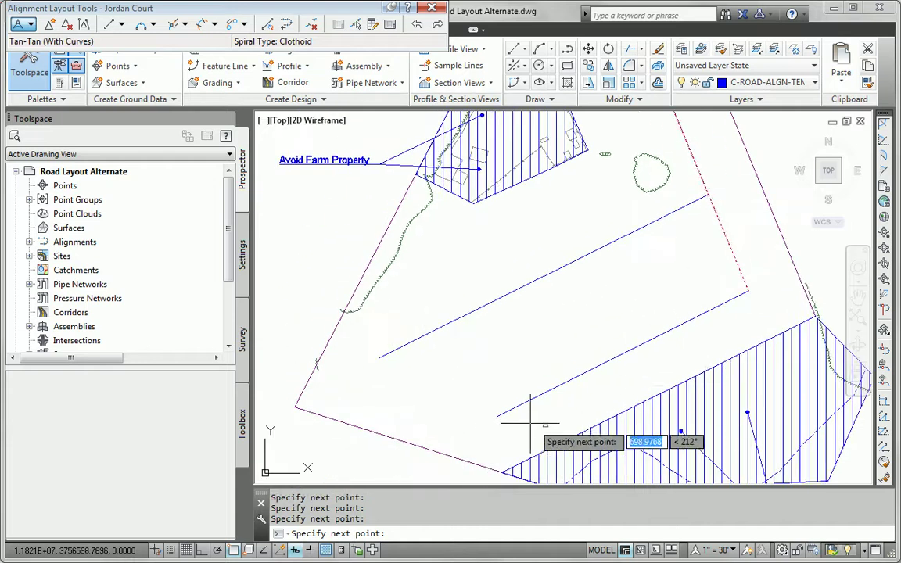
{"action": "left_click", "coordinate": [503, 417]}
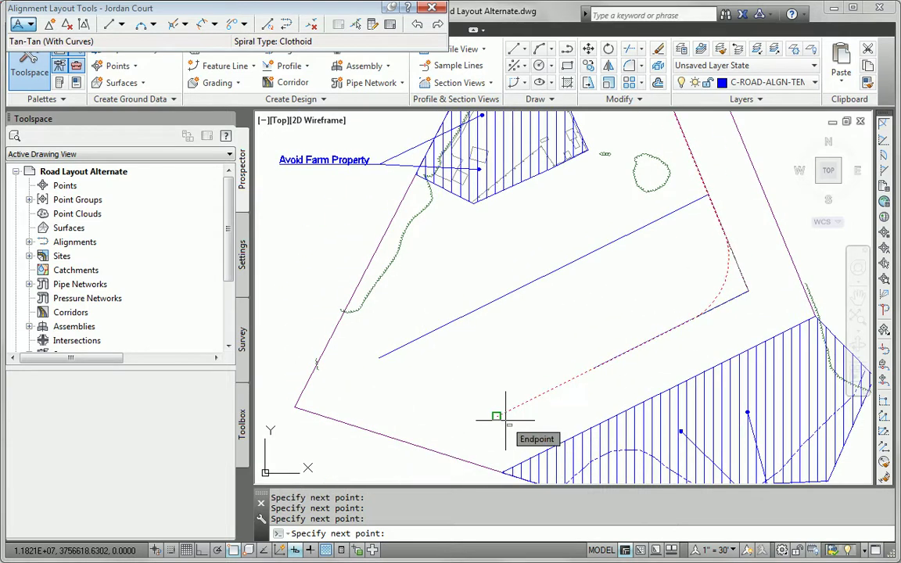
{"action": "key", "text": "Return"}
{"action": "key", "text": "Return"}
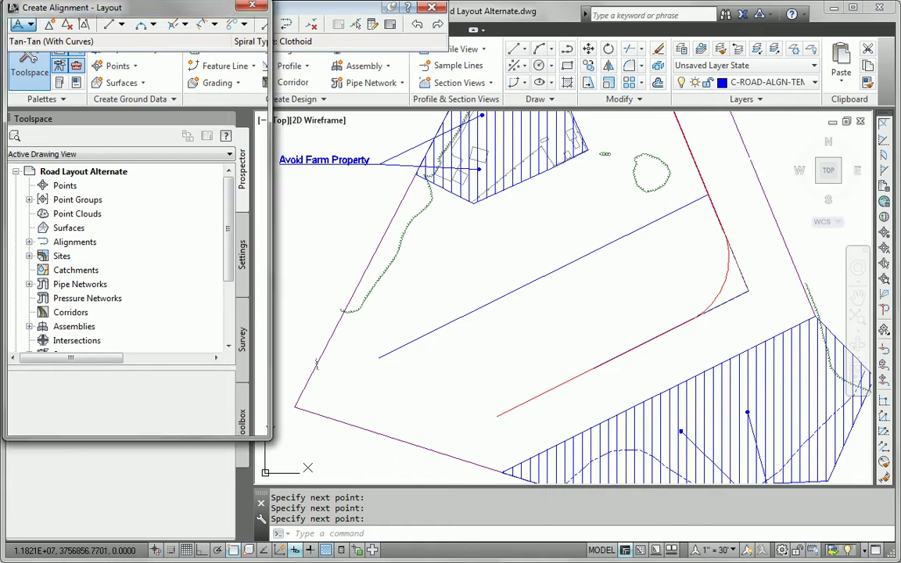
Name the new alignment Madison Lane and lay it along the upper parallel line with a curved corner
{"action": "left_click_drag", "start_coordinate": [74, 44], "coordinate": [8, 44]}
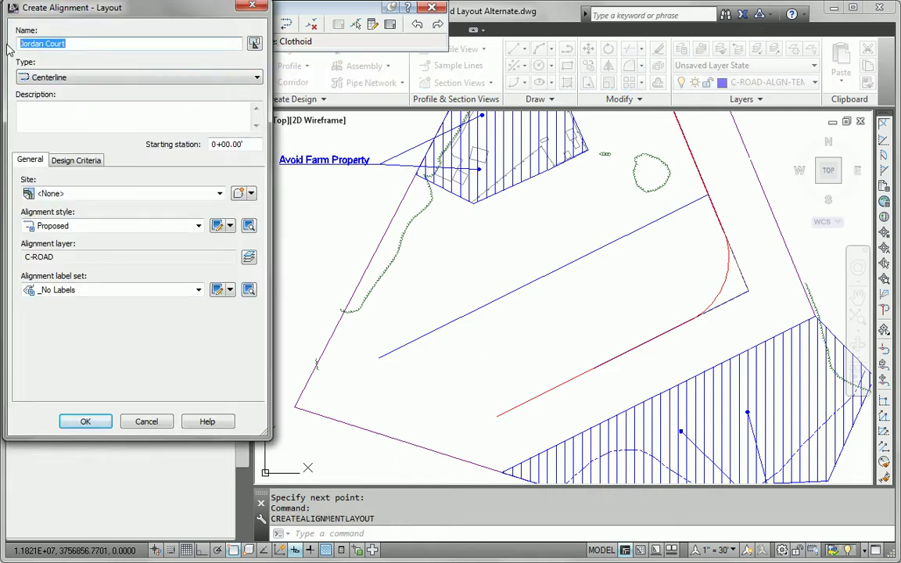
{"action": "type", "text": "Madison Lane"}
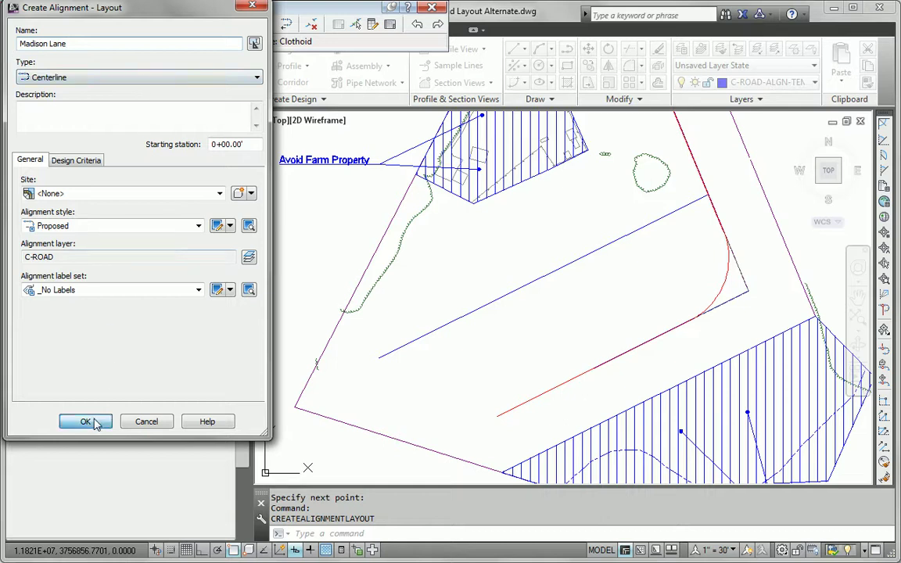
{"action": "left_click", "coordinate": [86, 421]}
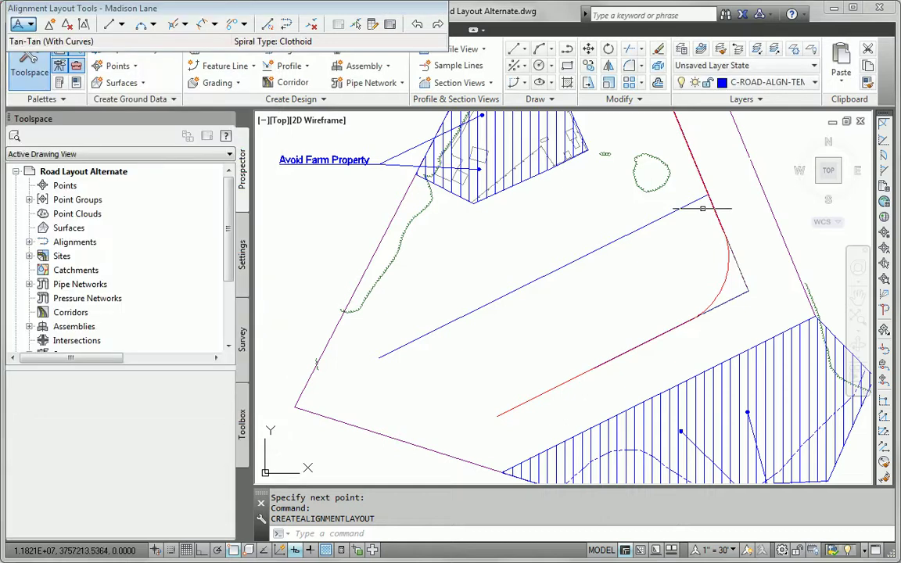
{"action": "left_click", "coordinate": [16, 26]}
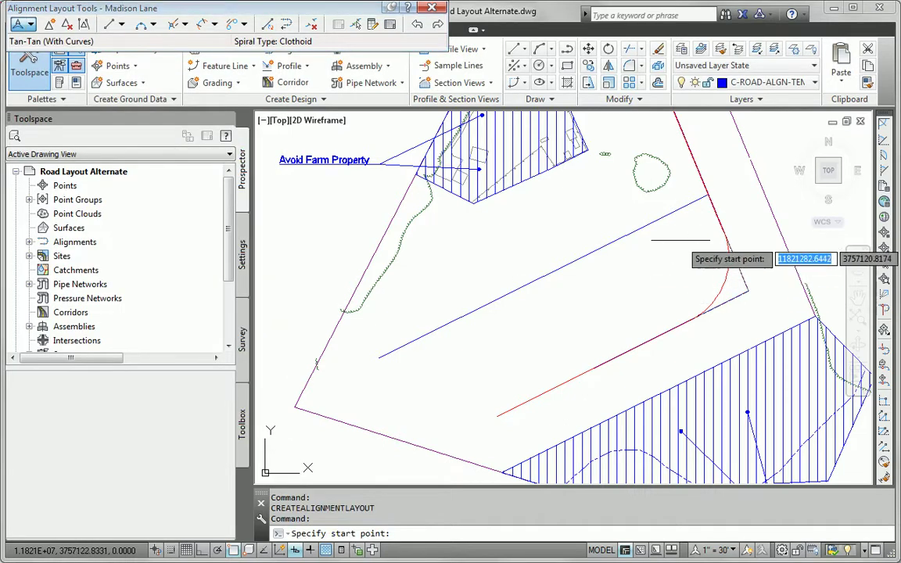
{"action": "left_click", "coordinate": [708, 195]}
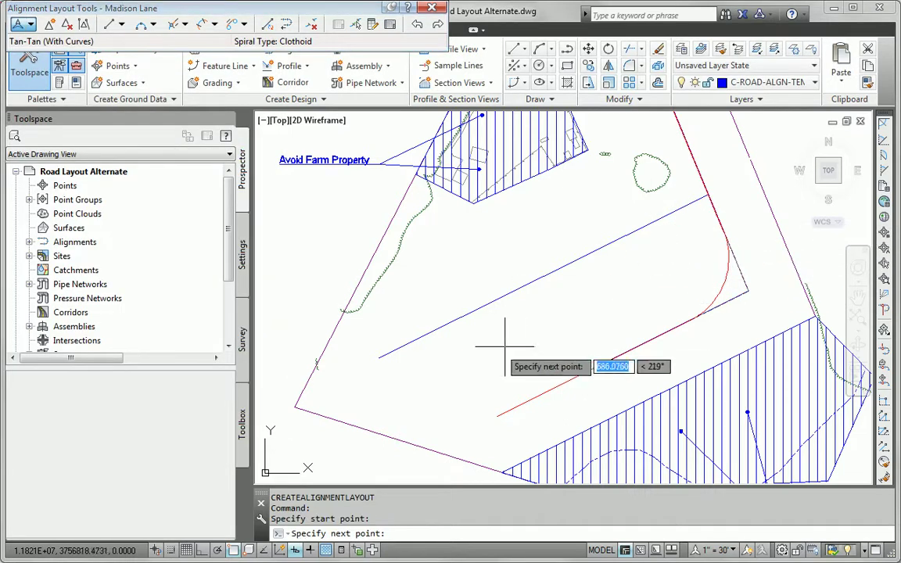
{"action": "left_click", "coordinate": [379, 358]}
{"action": "left_click", "coordinate": [567, 368]}
{"action": "key", "text": "Return"}
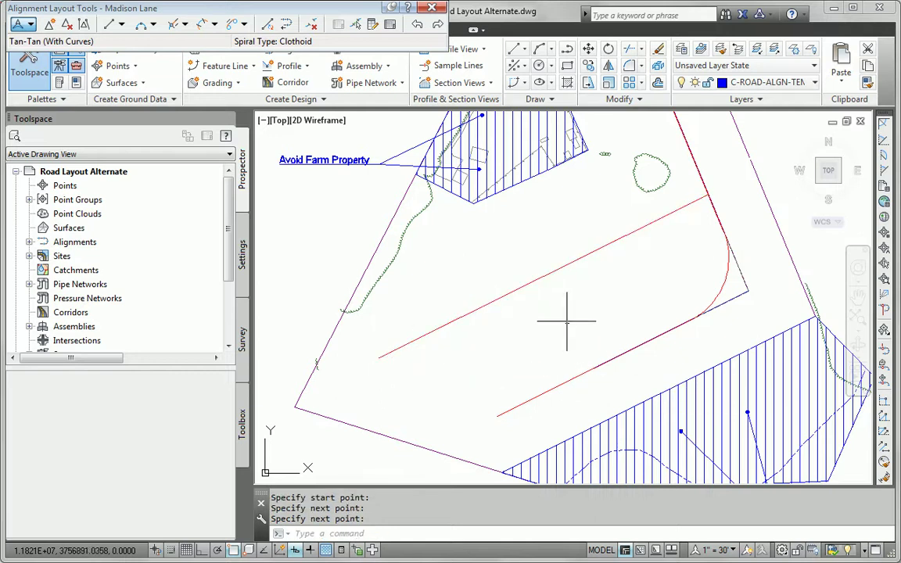
{"action": "scroll", "coordinate": [582, 309], "scroll_direction": "down", "scroll_amount": 4}
Change the Jordan Court corner curve radius from 46.4636 to 50 using its grip
{"action": "key", "text": "Escape"}
{"action": "scroll", "coordinate": [479, 338], "scroll_direction": "up", "scroll_amount": 4}
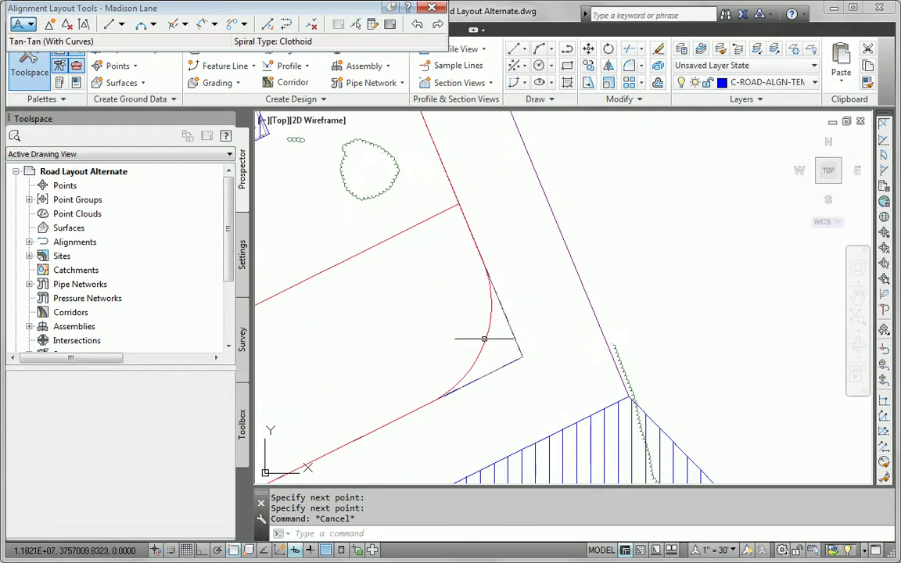
{"action": "left_click", "coordinate": [483, 340]}
{"action": "scroll", "coordinate": [485, 344], "scroll_direction": "up", "scroll_amount": 2}
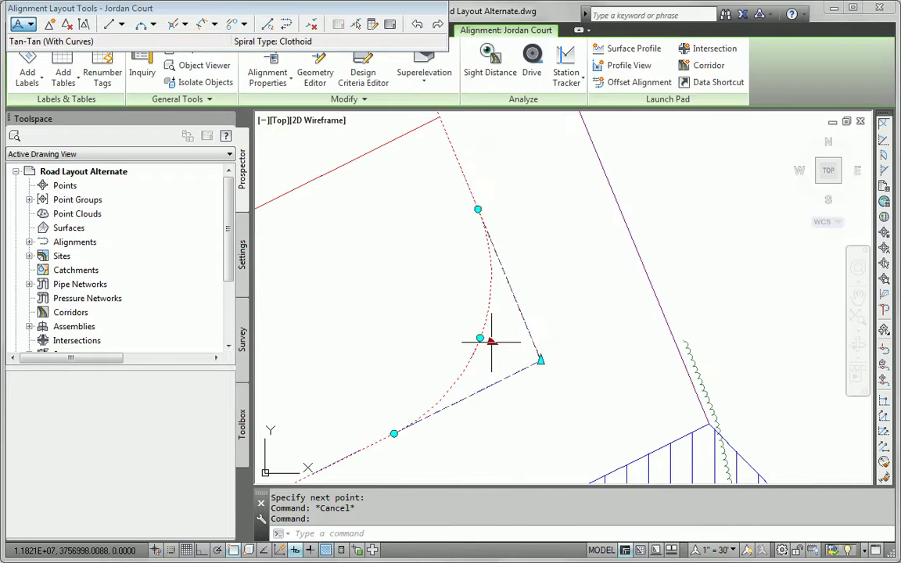
{"action": "left_click", "coordinate": [491, 341]}
{"action": "scroll", "coordinate": [522, 354], "scroll_direction": "up", "scroll_amount": 2}
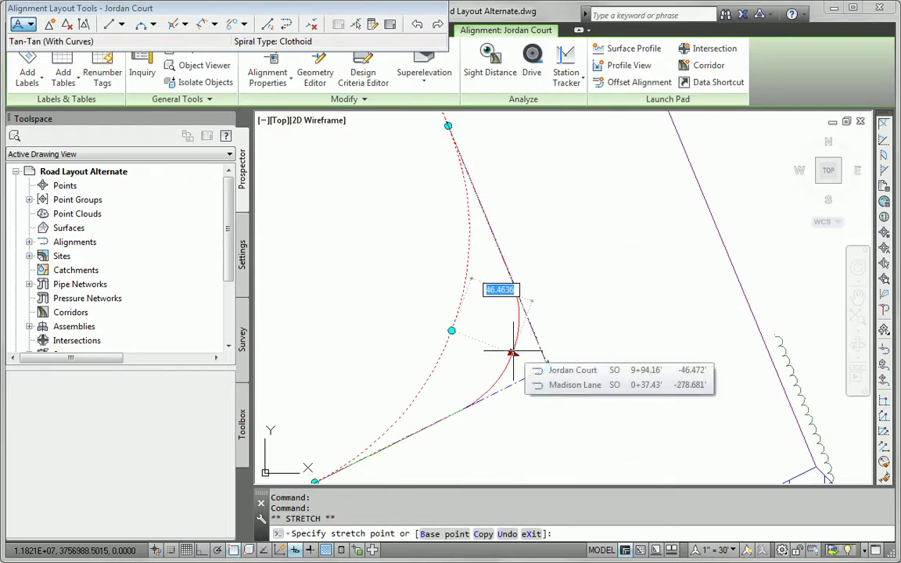
{"action": "type", "text": "50"}
{"action": "key", "text": "Return"}
{"action": "key", "text": "Escape"}
{"action": "scroll", "coordinate": [620, 339], "scroll_direction": "down", "scroll_amount": 2}
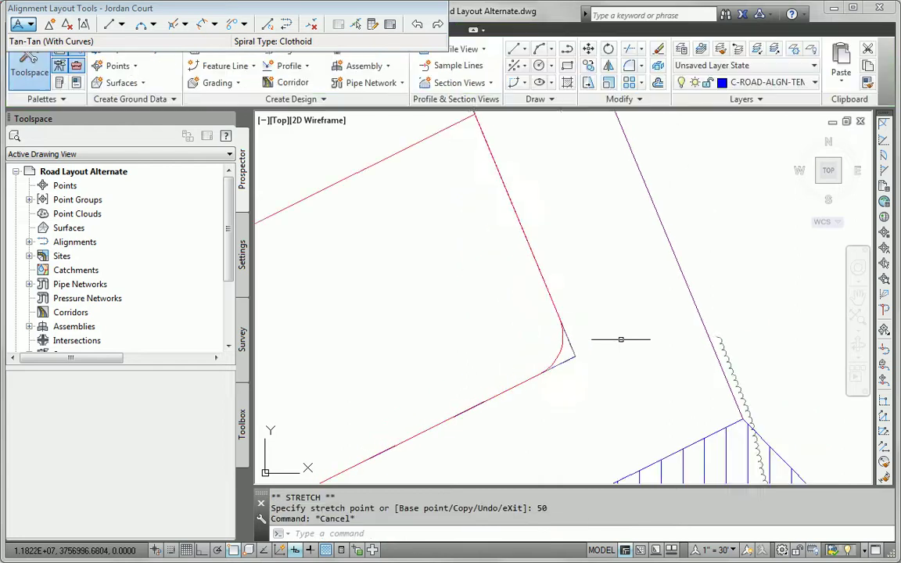
{"action": "scroll", "coordinate": [599, 288], "scroll_direction": "down", "scroll_amount": 2}
{"action": "scroll", "coordinate": [527, 191], "scroll_direction": "up", "scroll_amount": 2}
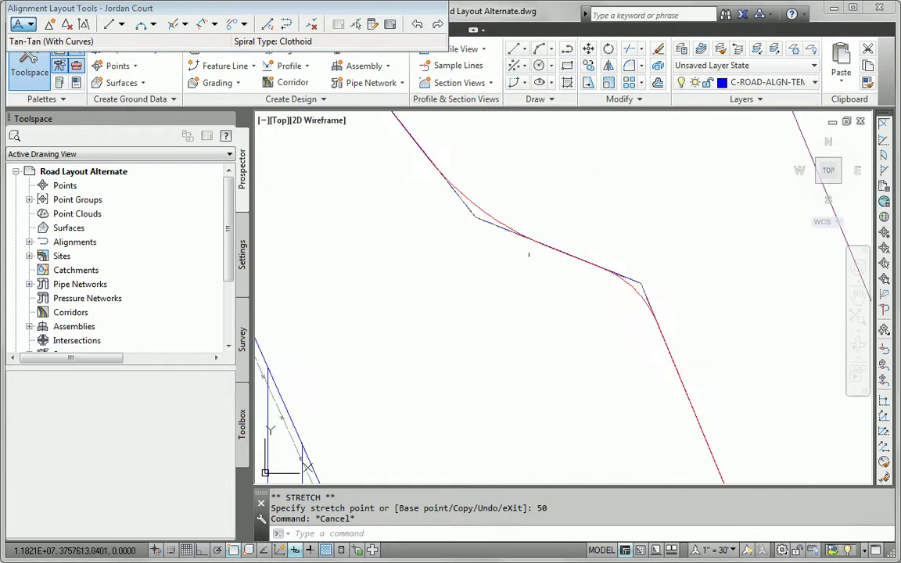
{"action": "scroll", "coordinate": [630, 310], "scroll_direction": "down", "scroll_amount": 3}
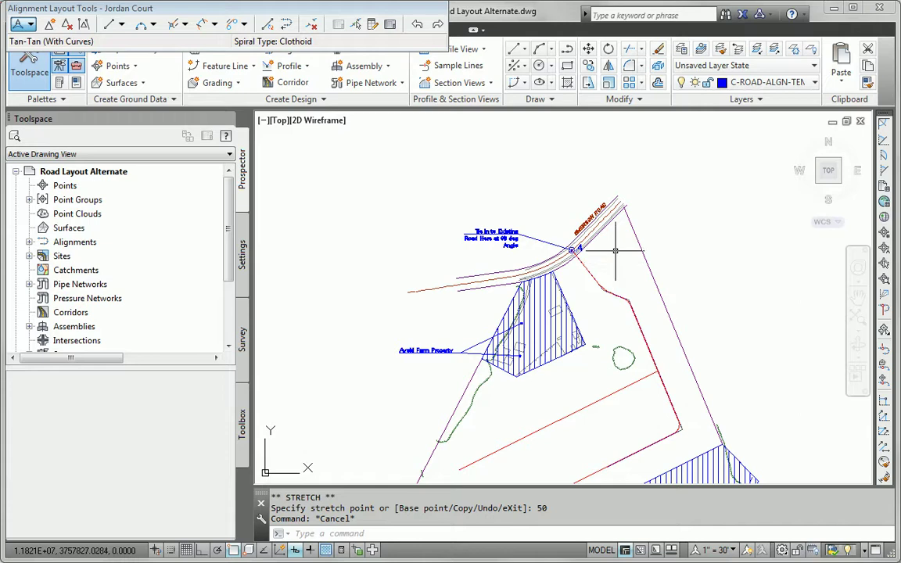
{"action": "scroll", "coordinate": [616, 250], "scroll_direction": "down", "scroll_amount": 1}
{"action": "scroll", "coordinate": [565, 318], "scroll_direction": "up", "scroll_amount": 1}
{"action": "mouse_move", "coordinate": [565, 318]}
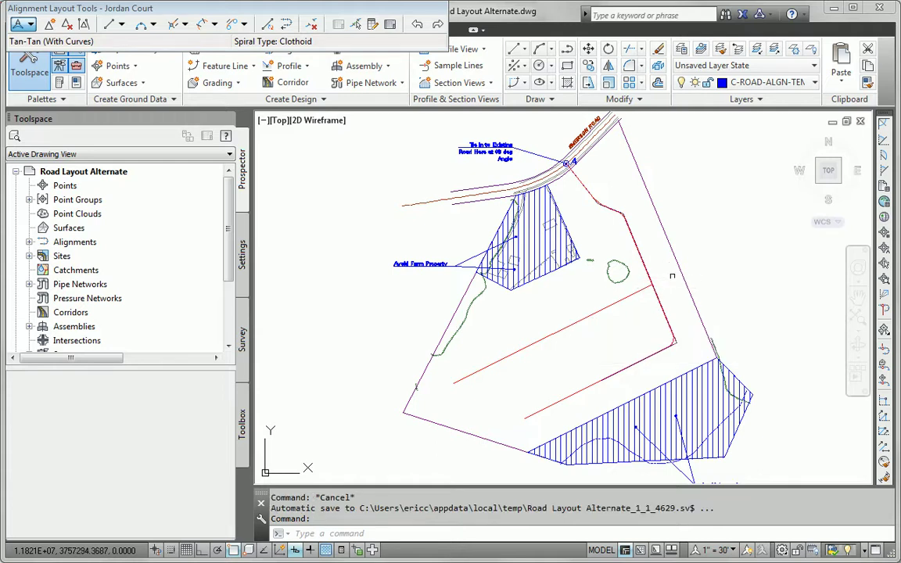
Erase the old dashed layout lines, points and the two leftover symbols near label 4
{"action": "left_click", "coordinate": [672, 276]}
{"action": "left_click", "coordinate": [643, 359]}
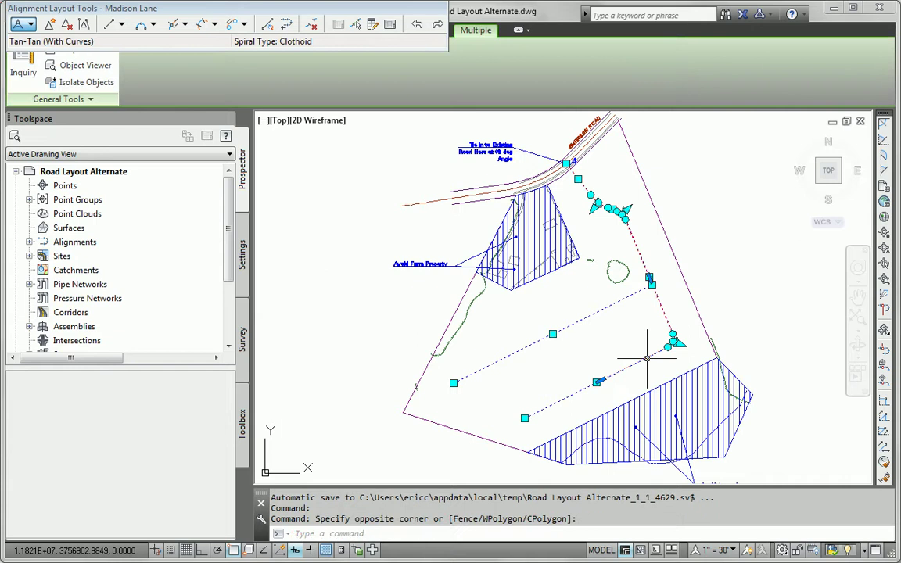
{"action": "key", "text": "Delete"}
{"action": "left_click", "coordinate": [626, 192]}
{"action": "left_click", "coordinate": [548, 177]}
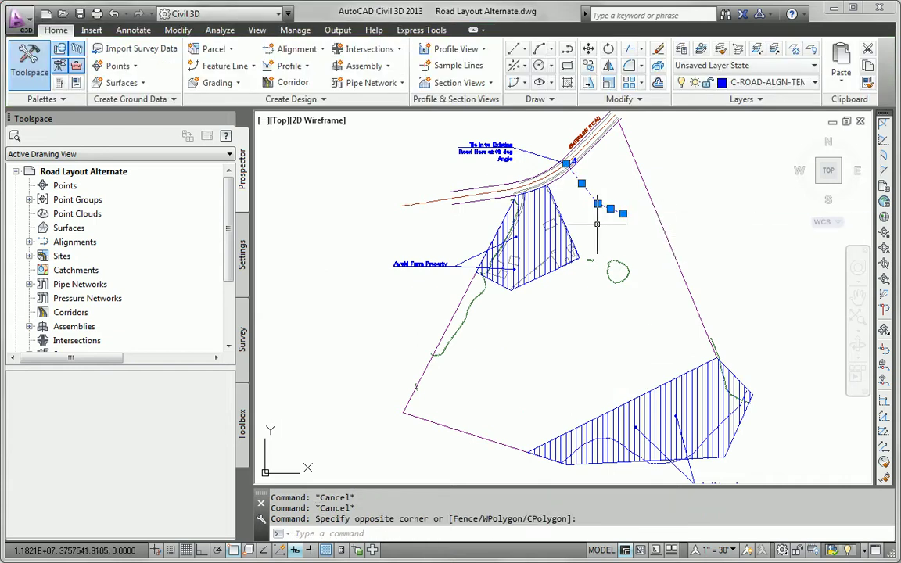
{"action": "key", "text": "Delete"}
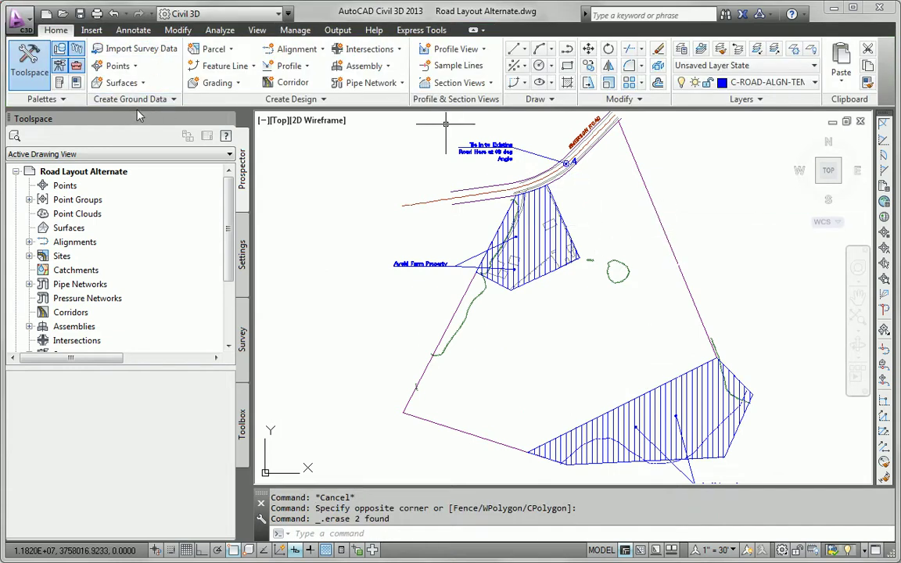
Create a new Jordan Court alignment using Tangent-Tangent with curves
{"action": "left_click", "coordinate": [274, 52]}
{"action": "left_click", "coordinate": [313, 68]}
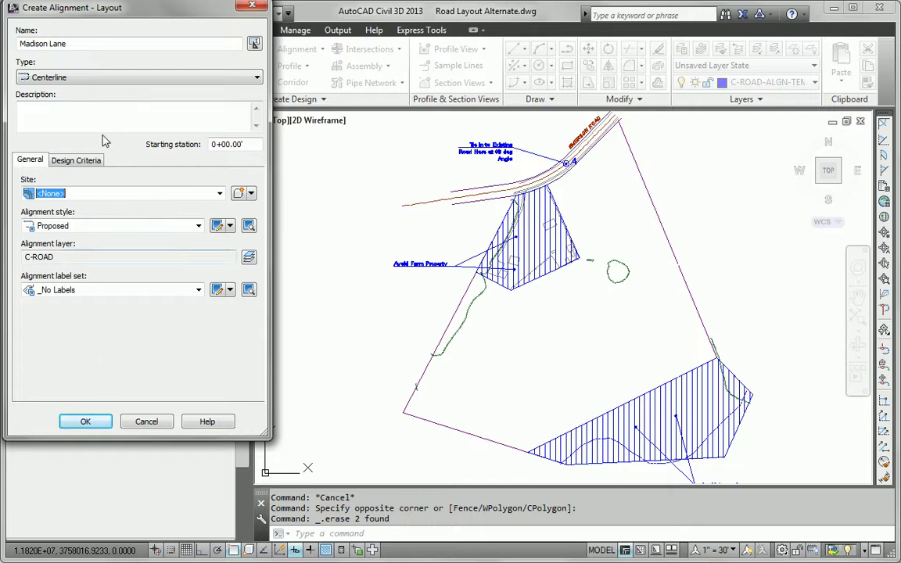
{"action": "left_click_drag", "start_coordinate": [79, 44], "coordinate": [14, 52]}
{"action": "type", "text": "Jordan Court"}
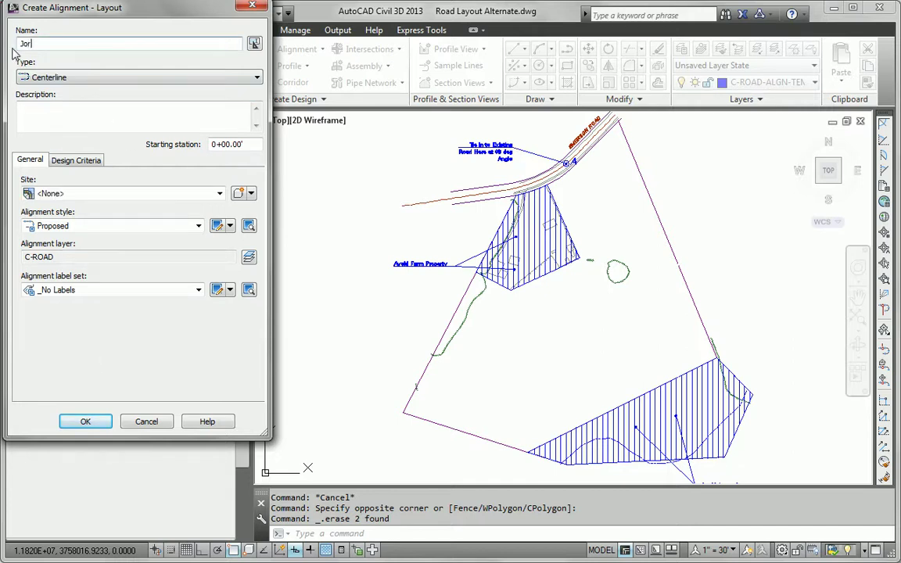
{"action": "left_click", "coordinate": [86, 421]}
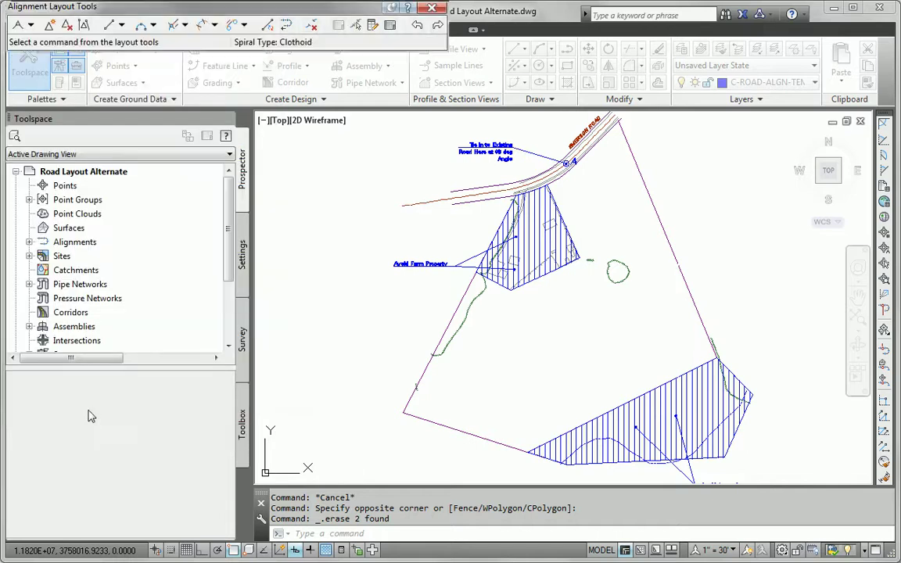
{"action": "left_click", "coordinate": [30, 25]}
{"action": "left_click", "coordinate": [94, 57]}
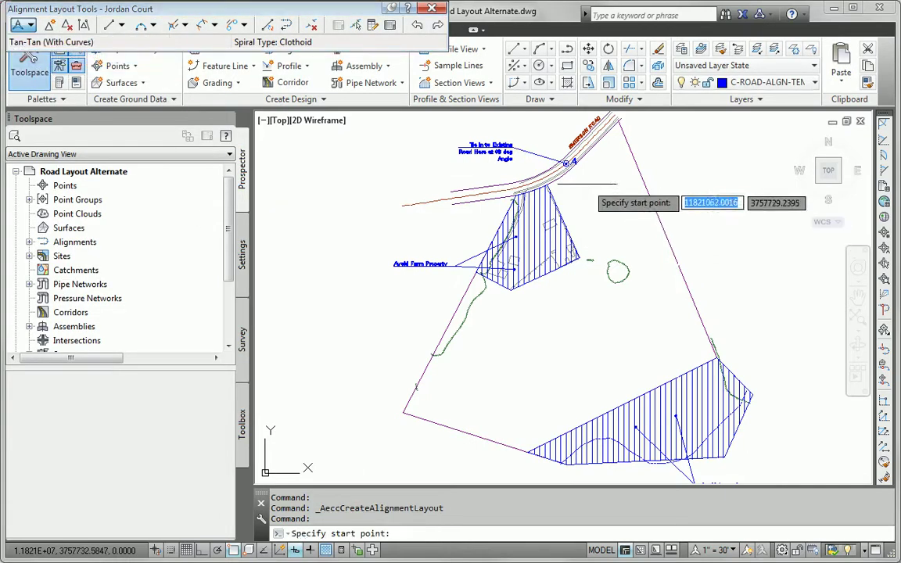
Lay out Jordan Court from the tie-in circle's center past the pond to the southern hatched area
{"action": "right_click", "coordinate": [591, 192], "text": "shift"}
{"action": "left_click", "coordinate": [640, 345]}
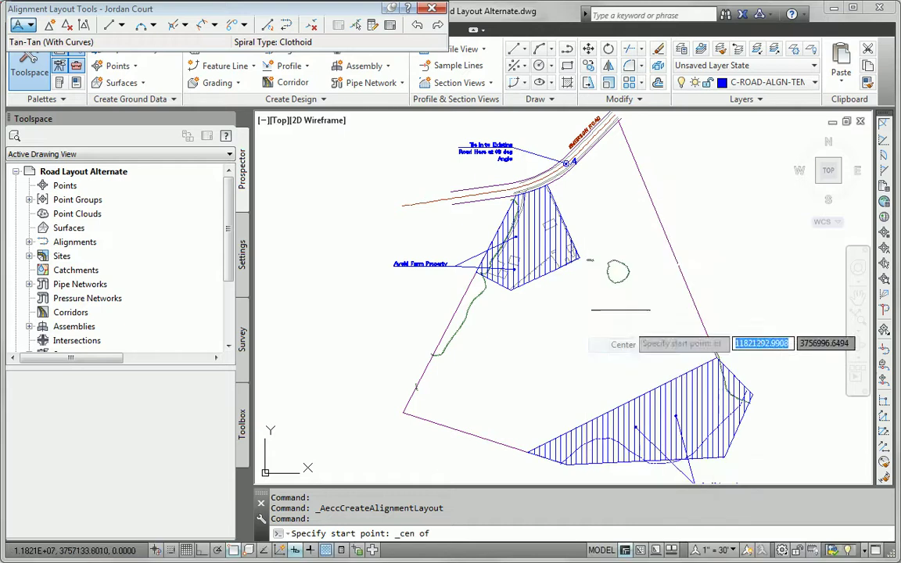
{"action": "left_click", "coordinate": [563, 162]}
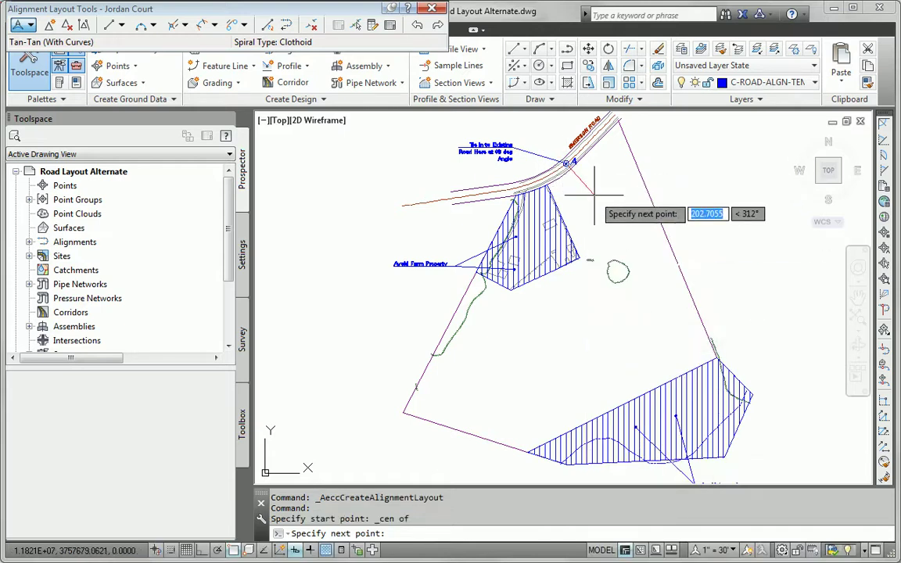
{"action": "left_click", "coordinate": [597, 186]}
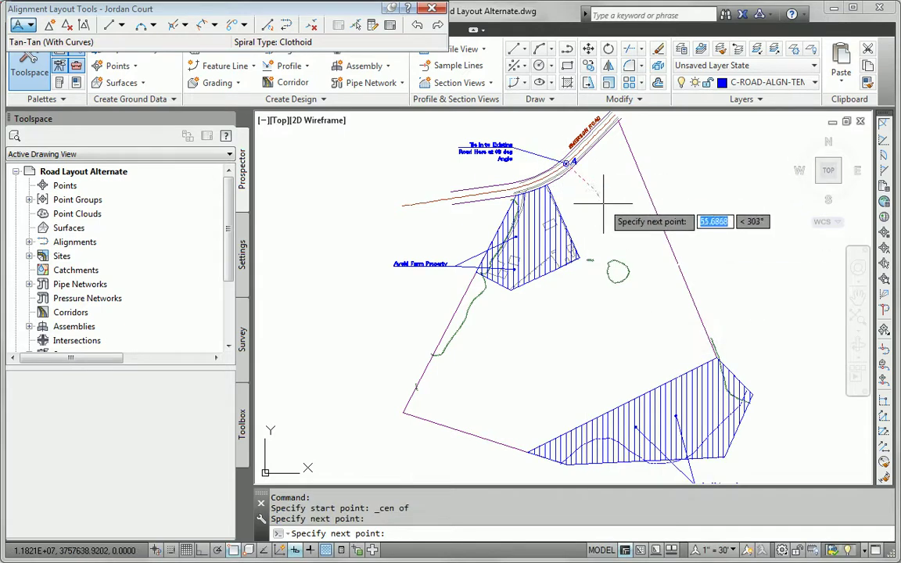
{"action": "left_click", "coordinate": [609, 226]}
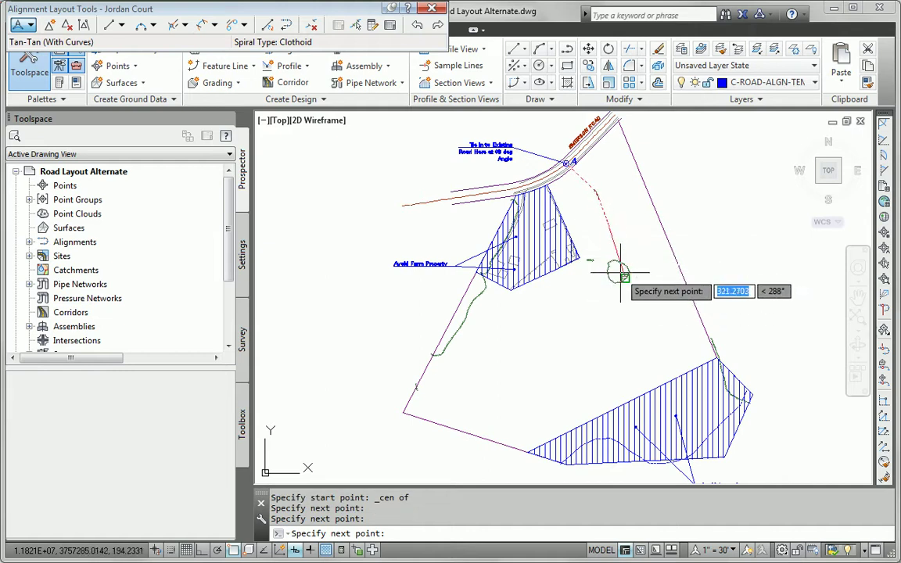
{"action": "key", "text": "F3"}
{"action": "left_click", "coordinate": [614, 265]}
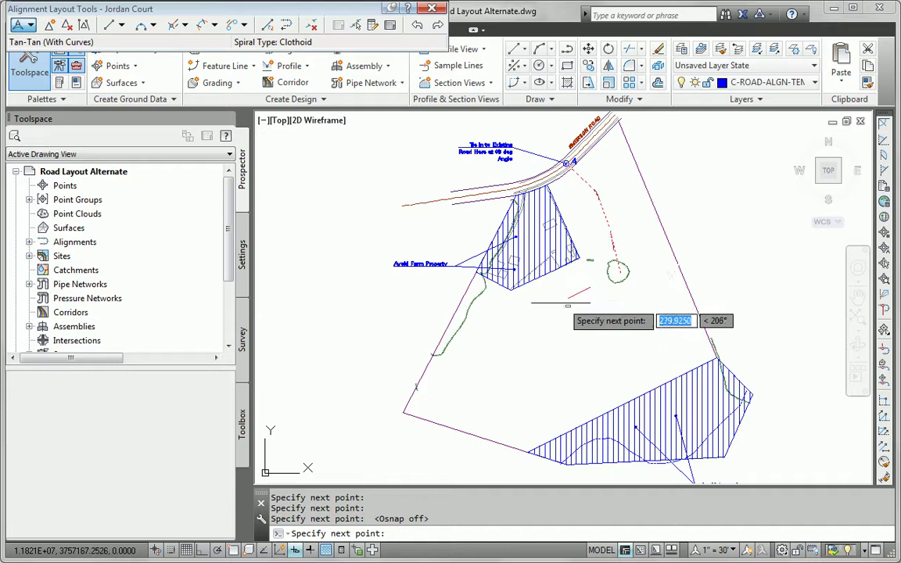
{"action": "left_click", "coordinate": [563, 302]}
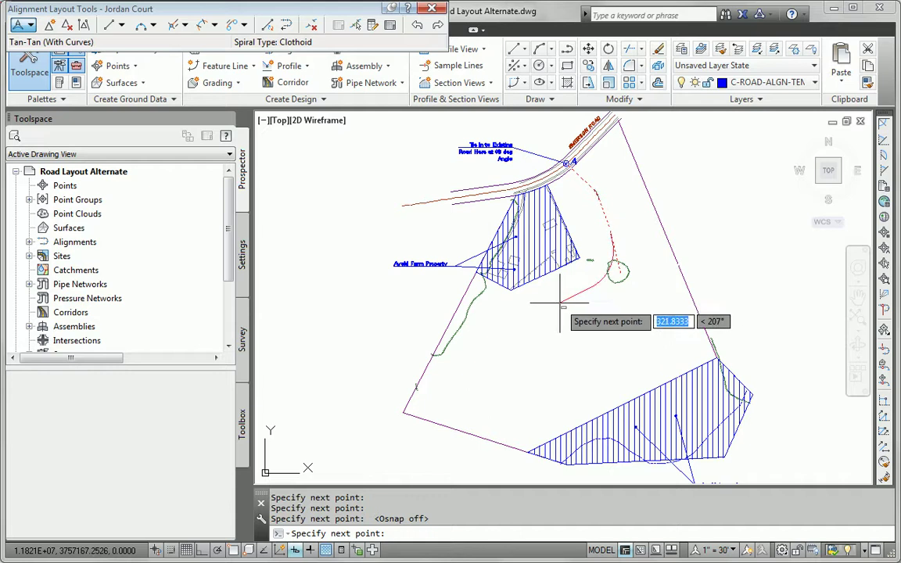
{"action": "left_click", "coordinate": [596, 376]}
{"action": "key", "text": "Return"}
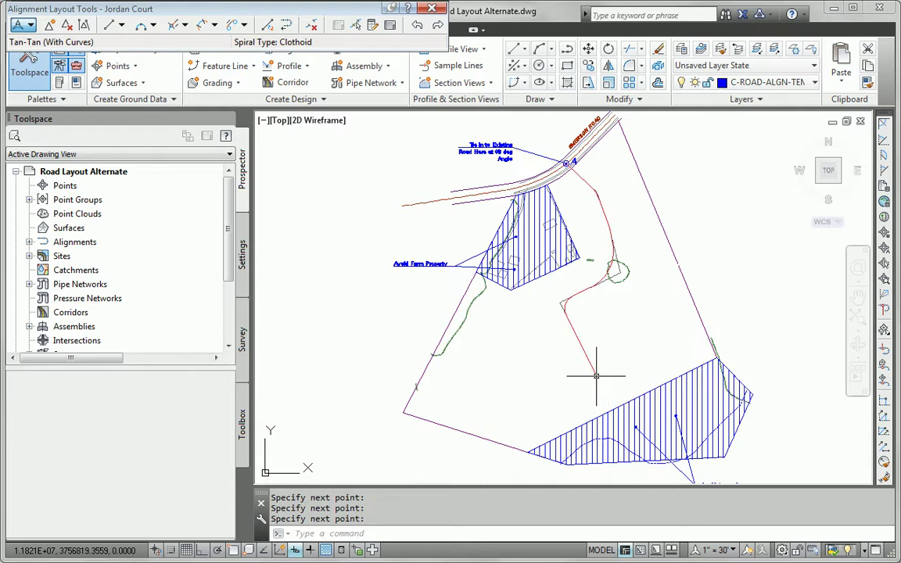
Create another alignment named Madison Lane using Tangent-Tangent with curves
{"action": "key", "text": "Return"}
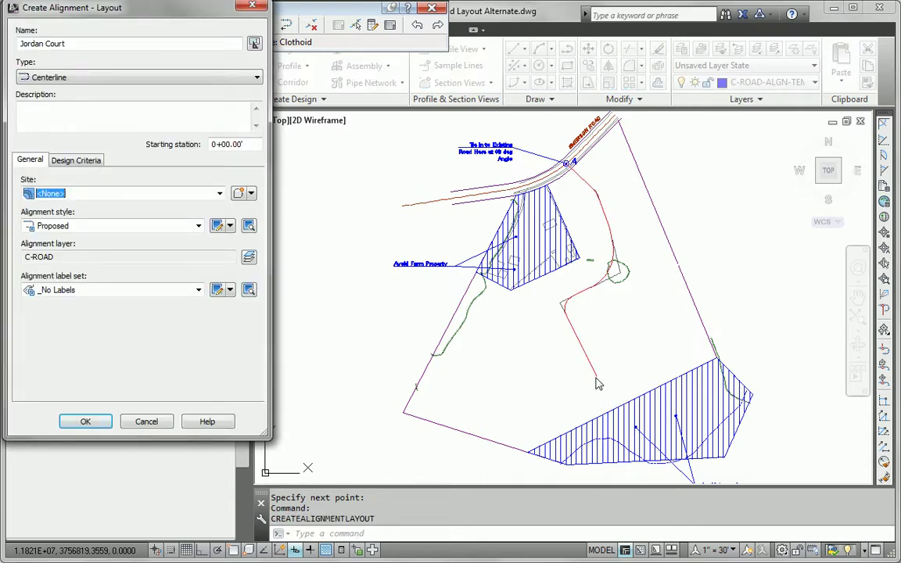
{"action": "triple_click", "coordinate": [72, 43]}
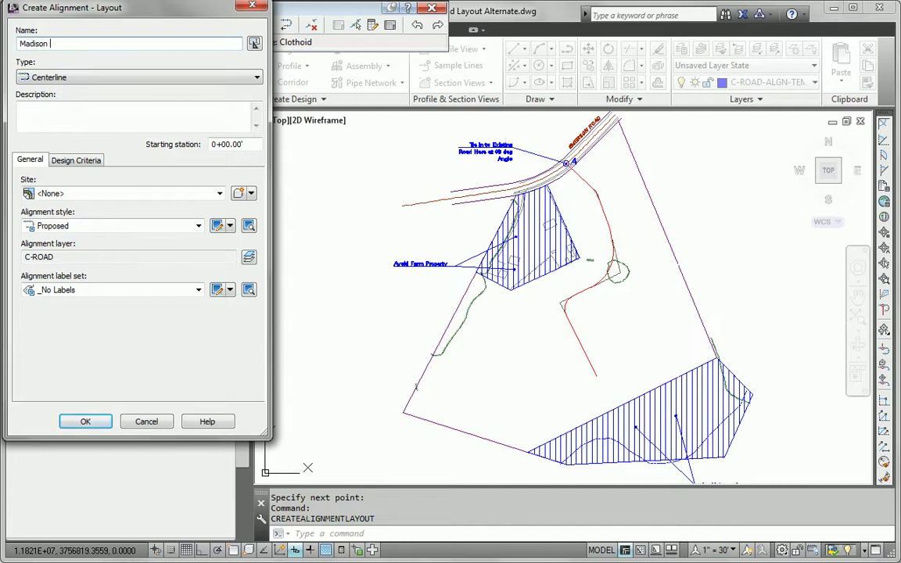
{"action": "left_click", "coordinate": [85, 422]}
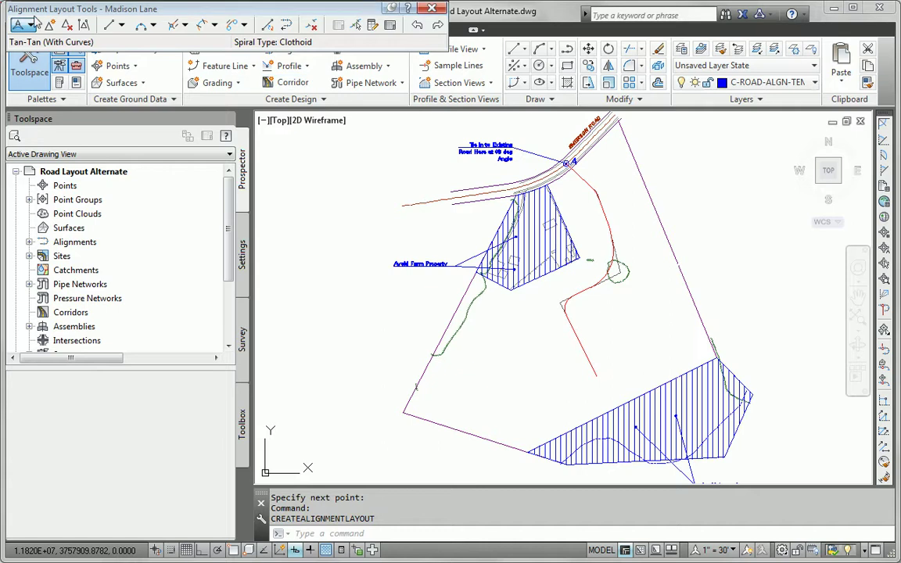
{"action": "left_click", "coordinate": [31, 25]}
{"action": "left_click", "coordinate": [48, 54]}
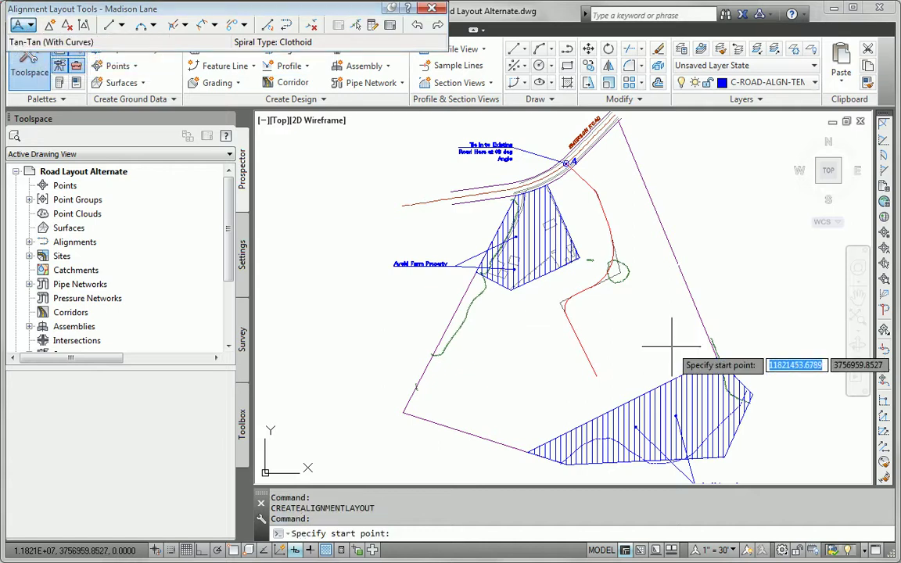
Lay out Madison Lane eastward from the midpoint of a Jordan Court tangent
{"action": "type", "text": "mud"}
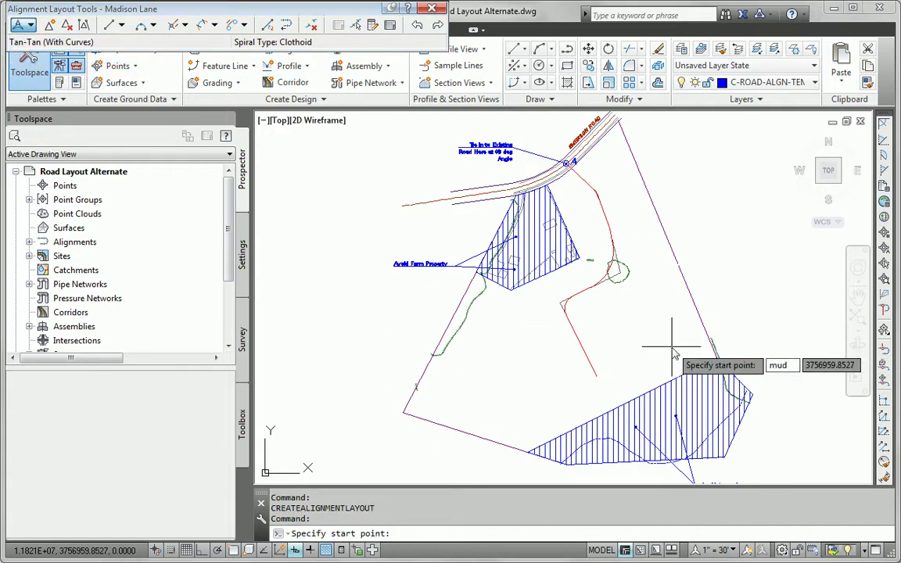
{"action": "type", "text": "id"}
{"action": "key", "text": "Return"}
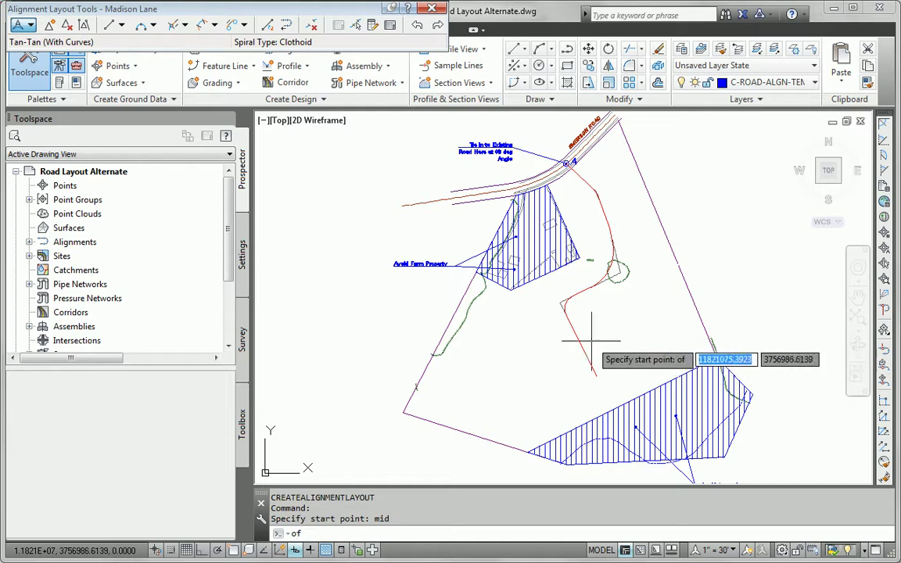
{"action": "left_click", "coordinate": [581, 345]}
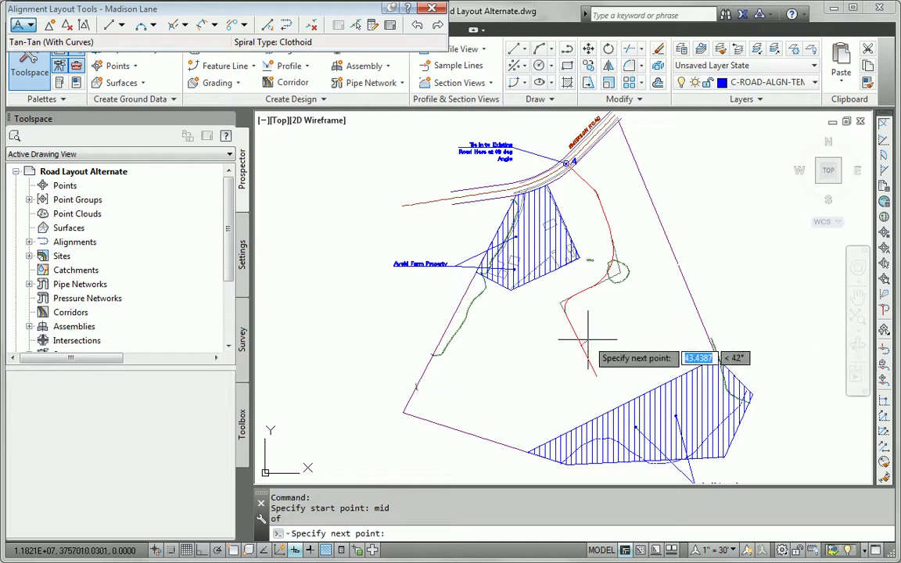
{"action": "left_click", "coordinate": [655, 311]}
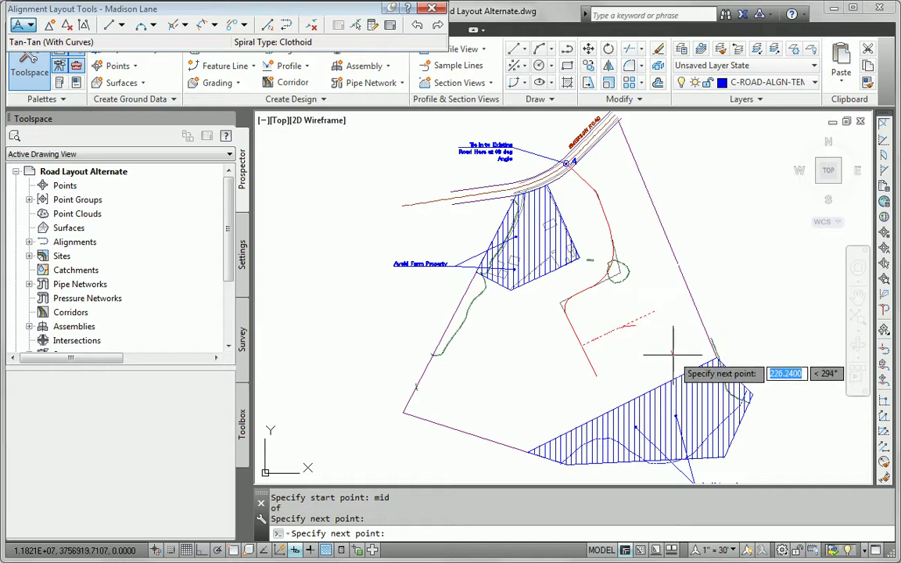
{"action": "key", "text": "Escape"}
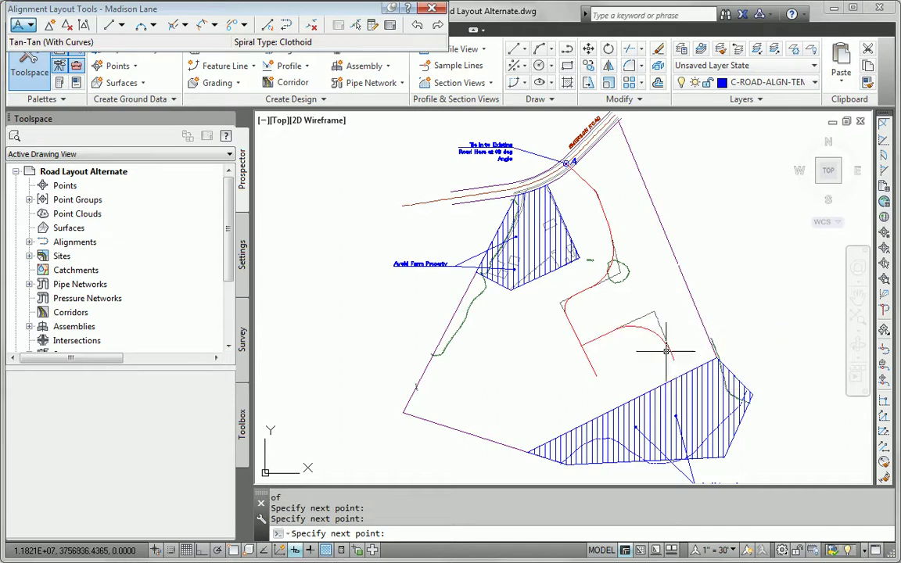
Grab a Madison Lane grip, then cancel the reshape, leaving the alignment unchanged
{"action": "left_click", "coordinate": [651, 322]}
{"action": "left_click", "coordinate": [653, 310]}
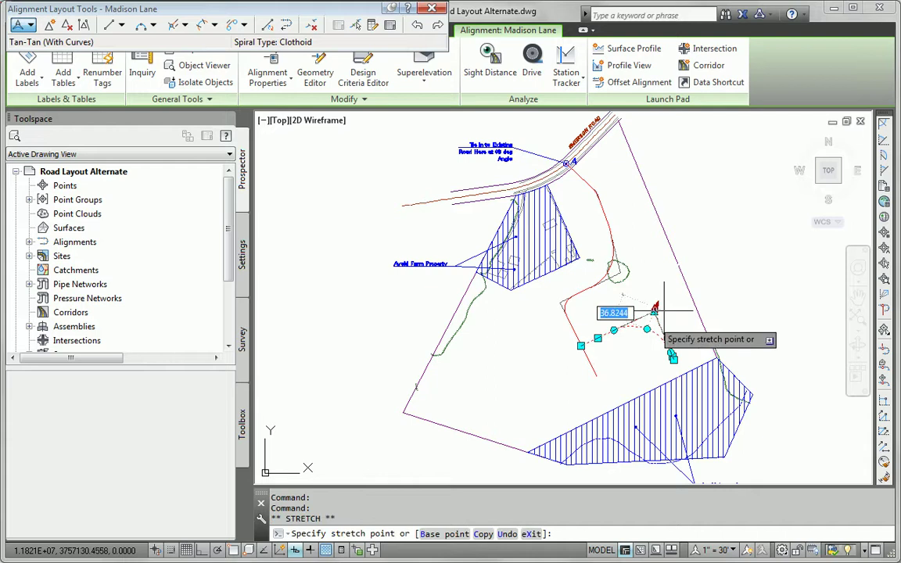
{"action": "scroll", "coordinate": [649, 313], "scroll_direction": "up", "scroll_amount": 4}
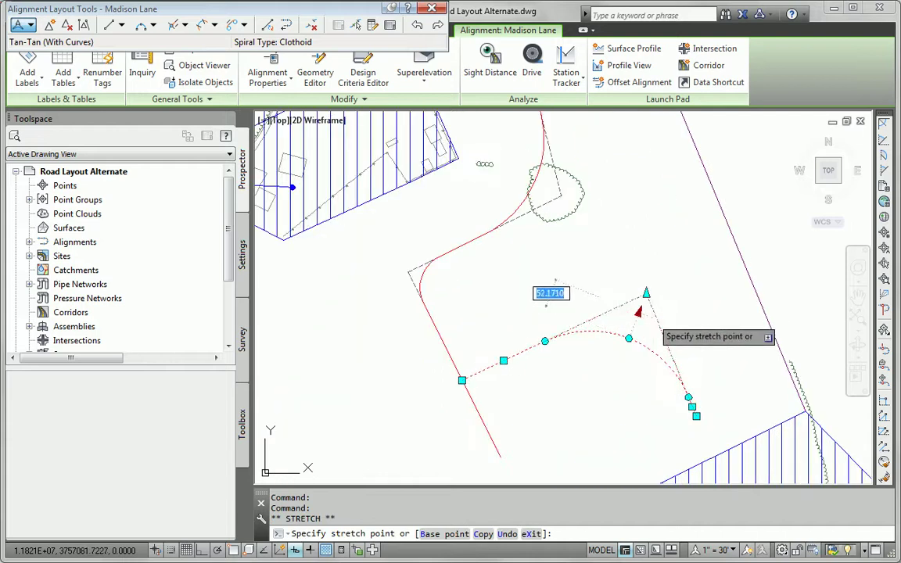
{"action": "key", "text": "Escape"}
{"action": "key", "text": "Escape"}
{"action": "scroll", "coordinate": [655, 334], "scroll_direction": "down", "scroll_amount": 4}
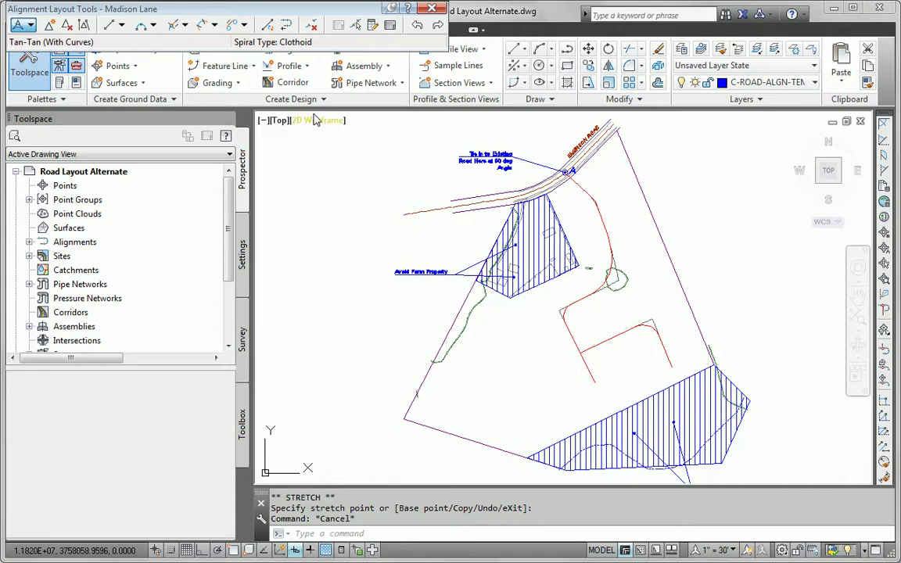
Create a new alignment named Logan Court using Tangent-Tangent with curves
{"action": "left_click", "coordinate": [432, 7]}
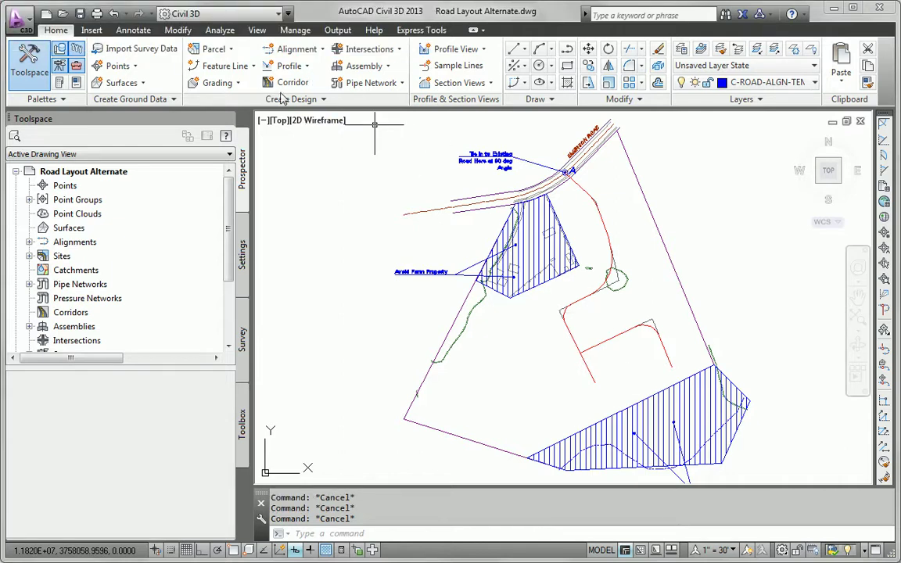
{"action": "left_click", "coordinate": [298, 48]}
{"action": "left_click", "coordinate": [321, 71]}
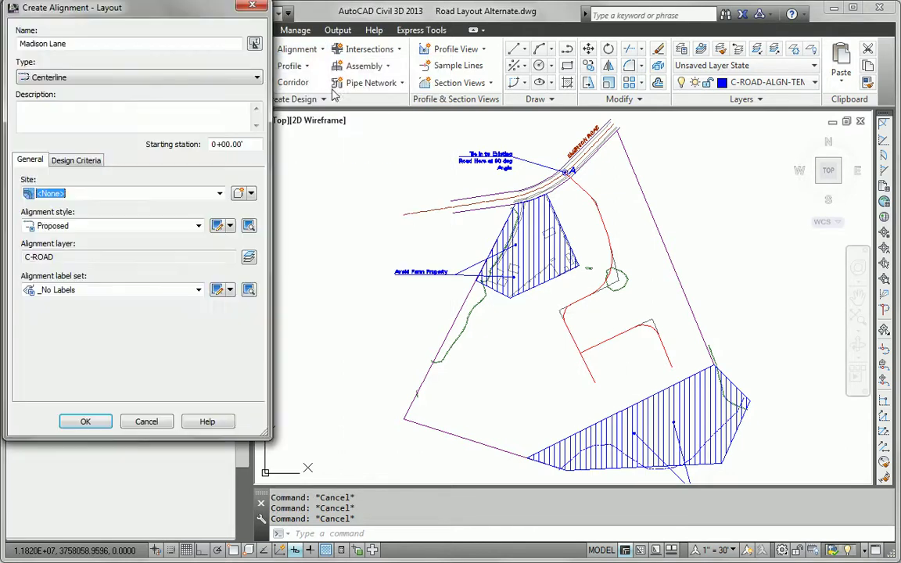
{"action": "left_click", "coordinate": [96, 44]}
{"action": "double_click", "coordinate": [96, 45]}
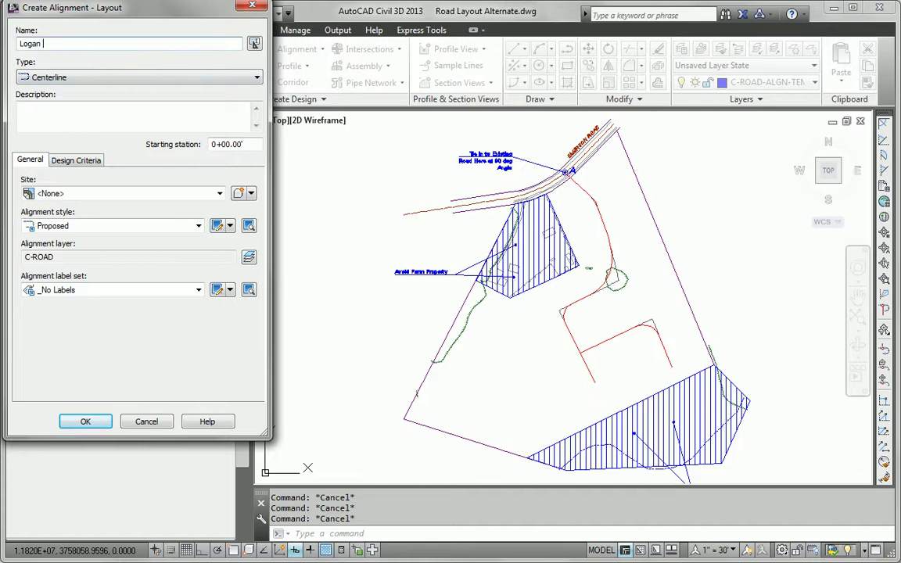
{"action": "left_click", "coordinate": [103, 421]}
{"action": "left_click", "coordinate": [31, 28]}
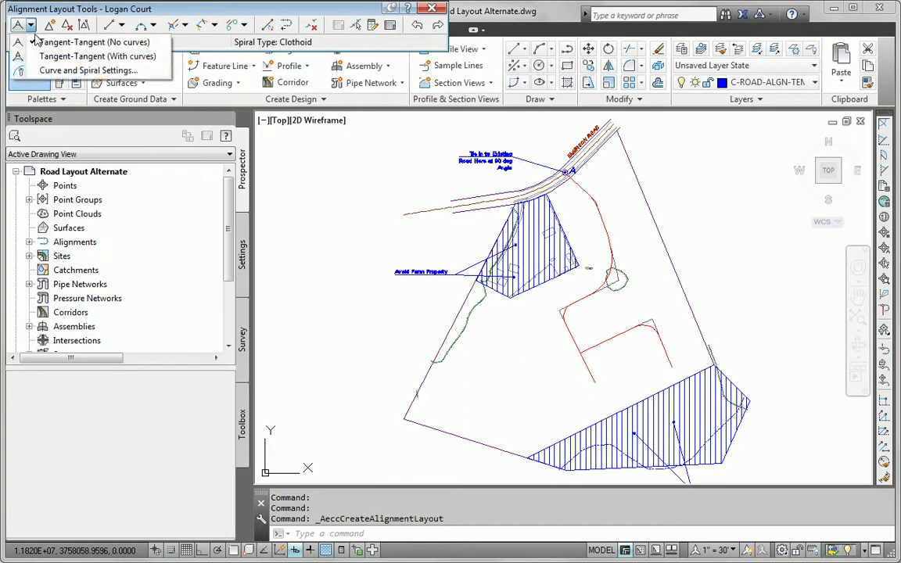
{"action": "left_click", "coordinate": [86, 57]}
Lay out Logan Court from a nearest point on Jordan Court, southwest, south, then back east
{"action": "type", "text": "near"}
{"action": "key", "text": "Return"}
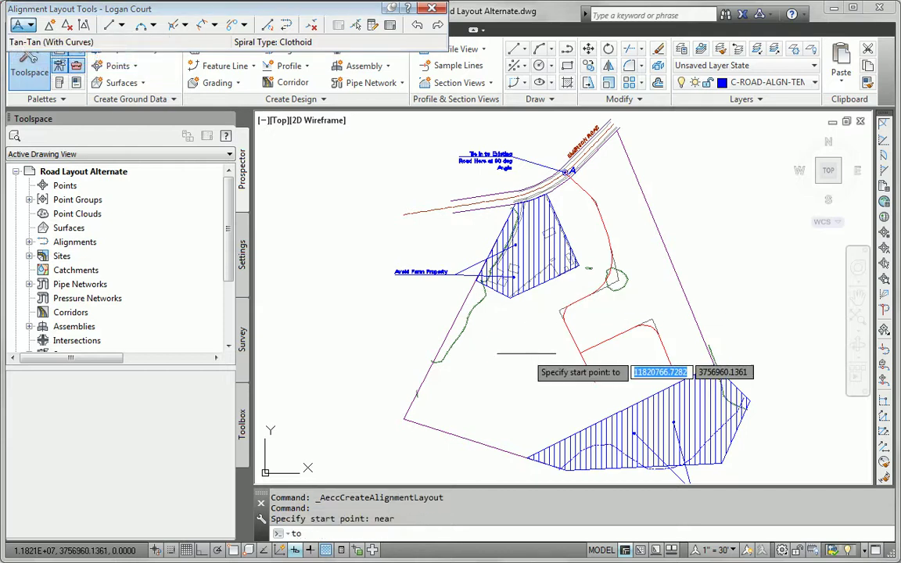
{"action": "left_click", "coordinate": [545, 345]}
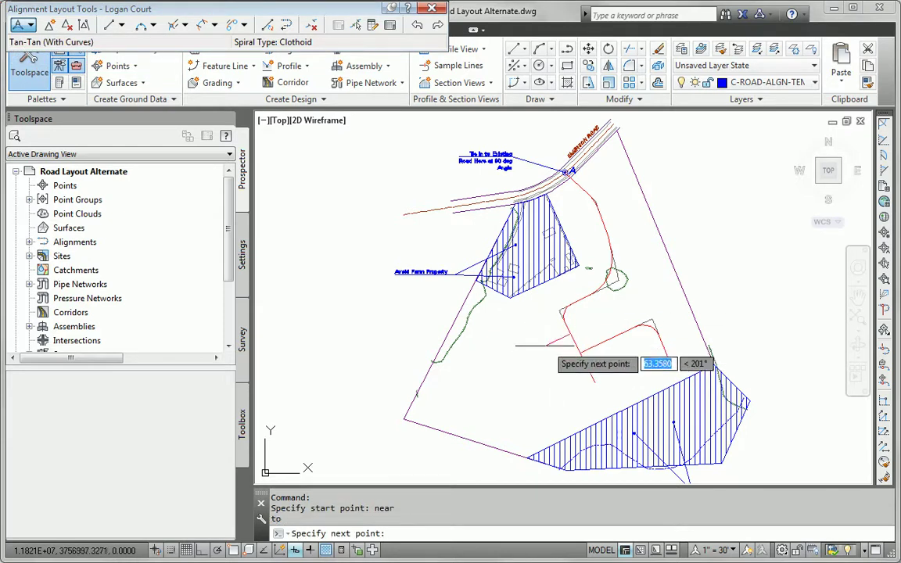
{"action": "left_click", "coordinate": [475, 373]}
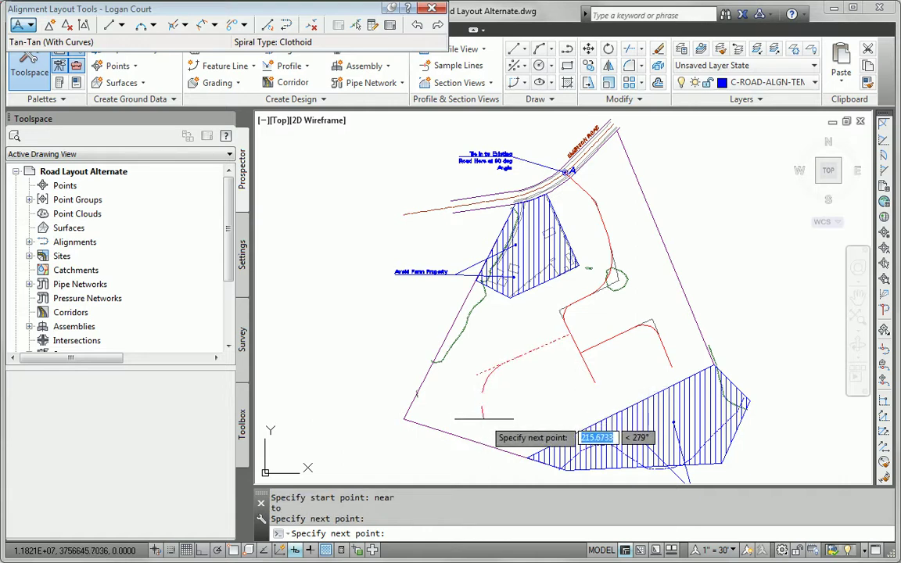
{"action": "left_click", "coordinate": [485, 420]}
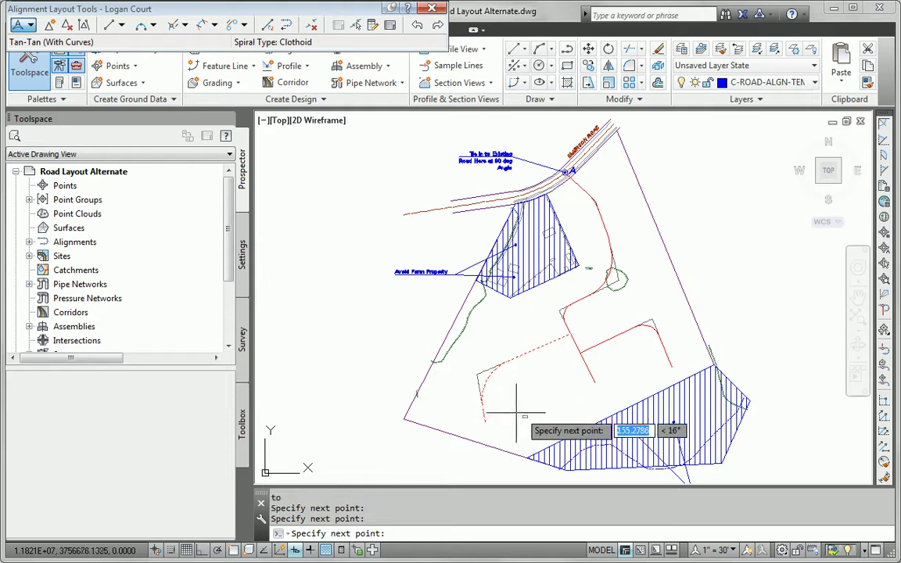
{"action": "left_click", "coordinate": [555, 396]}
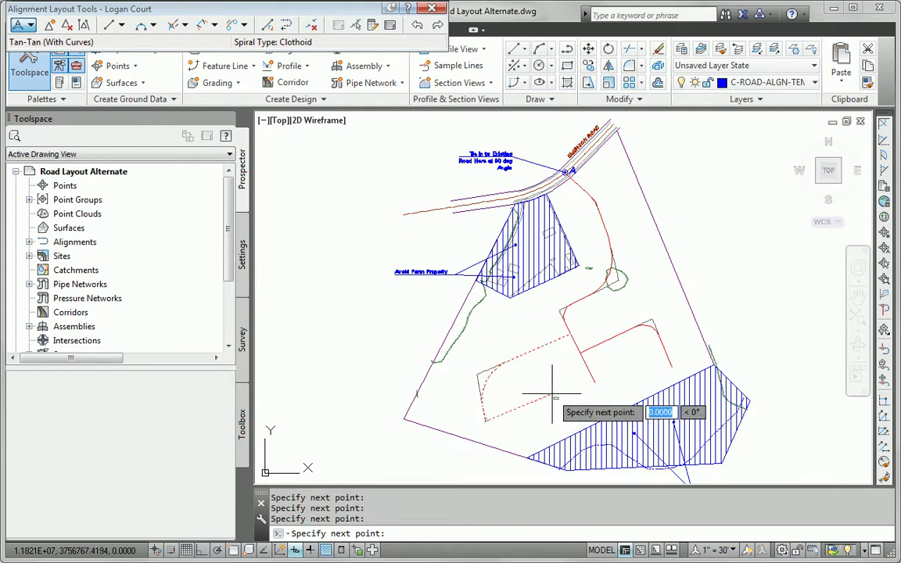
{"action": "key", "text": "Escape"}
Grab a Logan Court grip, then cancel the reshape, leaving the alignment unchanged
{"action": "scroll", "coordinate": [489, 402], "scroll_direction": "up", "scroll_amount": 5}
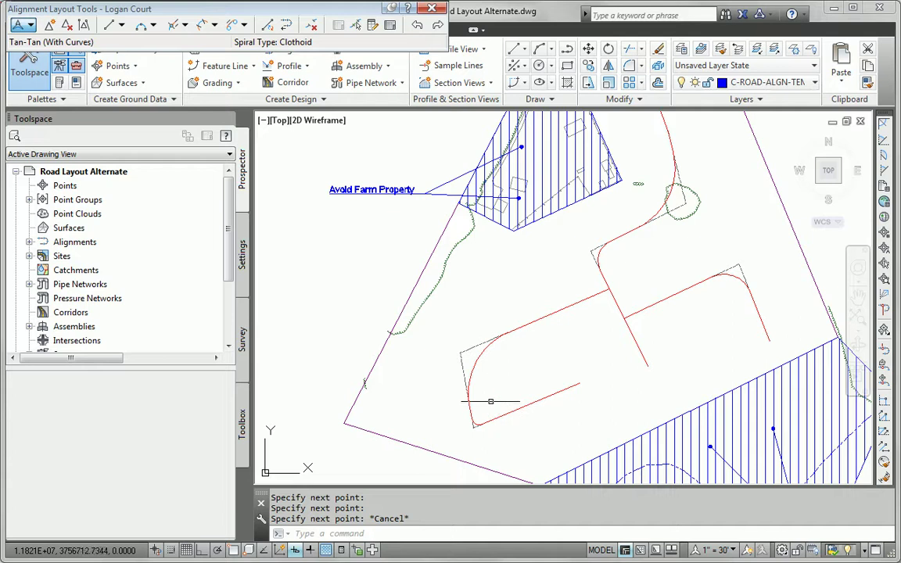
{"action": "left_click", "coordinate": [460, 354]}
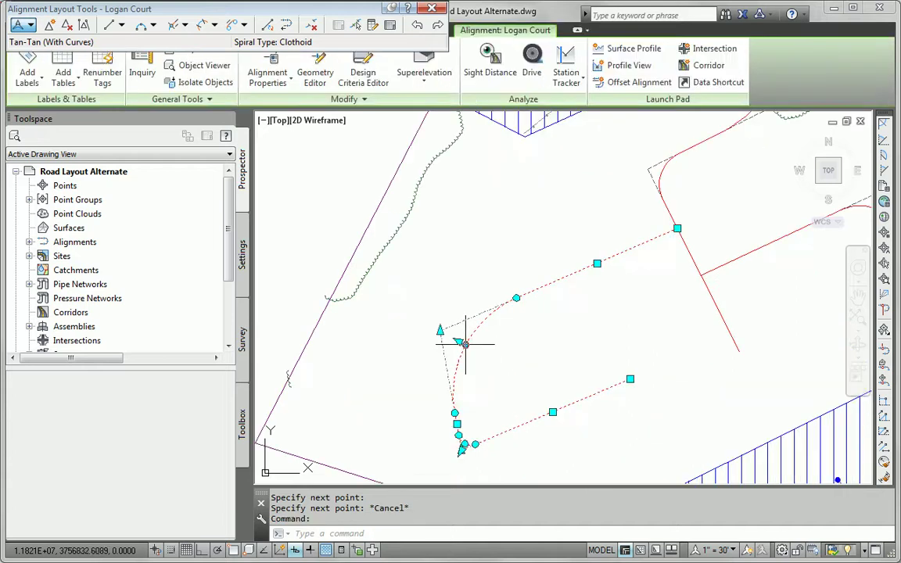
{"action": "left_click", "coordinate": [464, 344]}
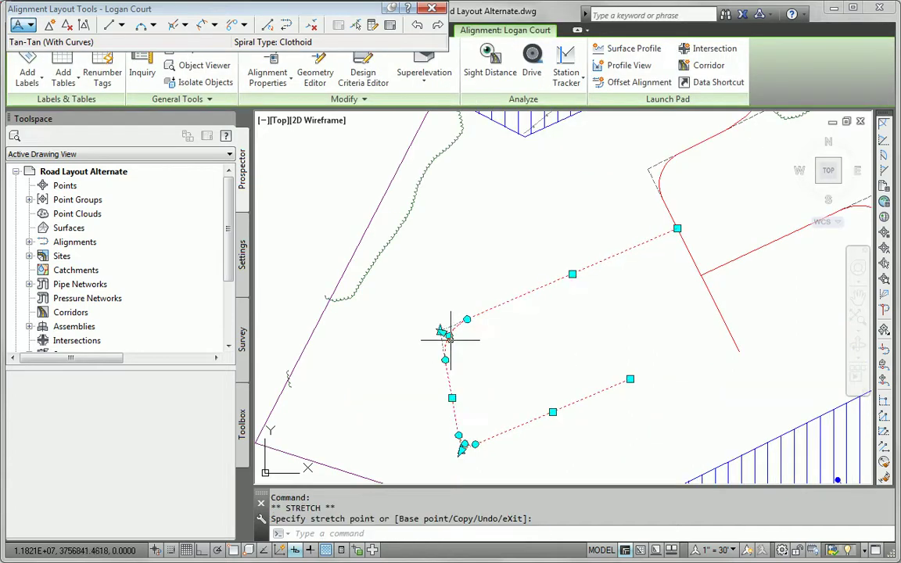
{"action": "key", "text": "Escape"}
{"action": "scroll", "coordinate": [500, 446], "scroll_direction": "down", "scroll_amount": 5}
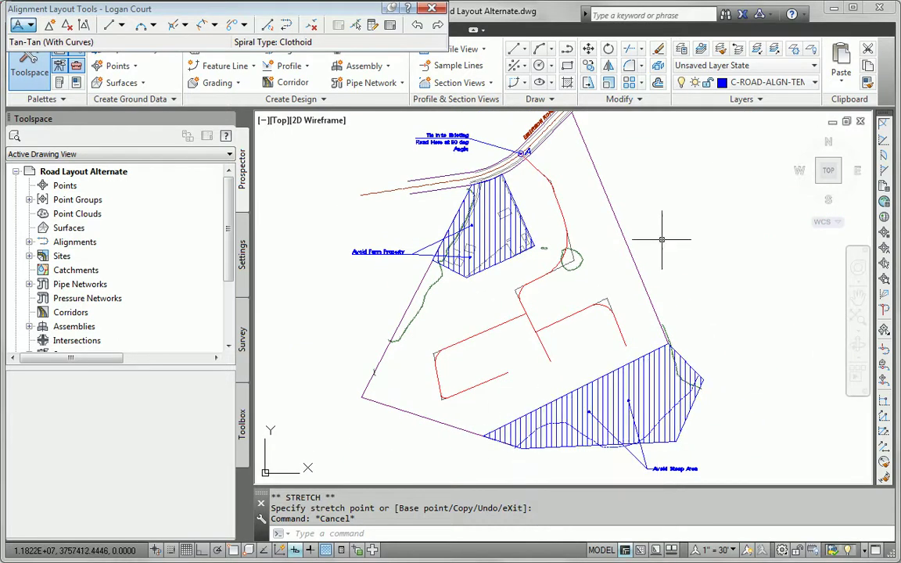
Run OFFSET at 150 ft and offset the main road centerline to the east
{"action": "scroll", "coordinate": [649, 251], "scroll_direction": "up", "scroll_amount": 3}
{"action": "type", "text": "off"}
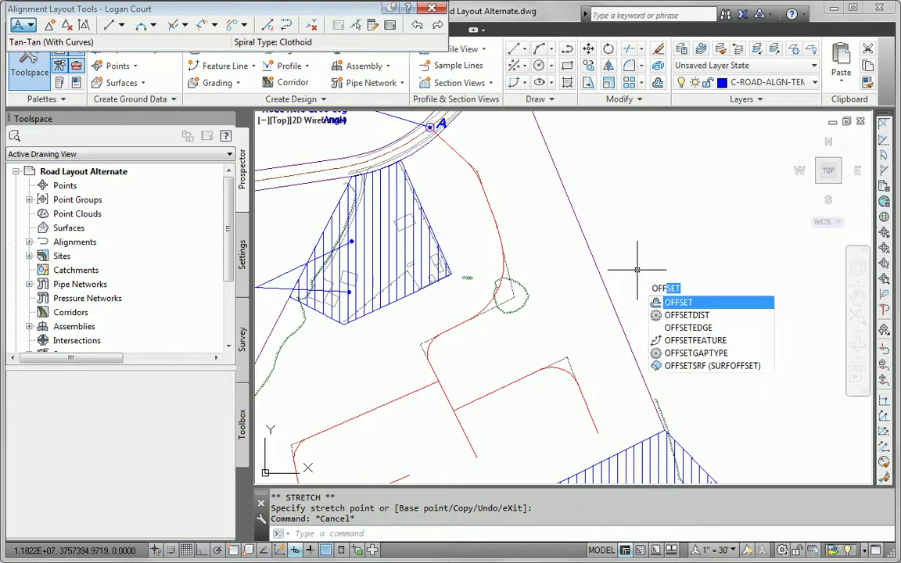
{"action": "key", "text": "Escape"}
{"action": "key", "text": "Escape"}
{"action": "type", "text": "offset"}
{"action": "key", "text": "Return"}
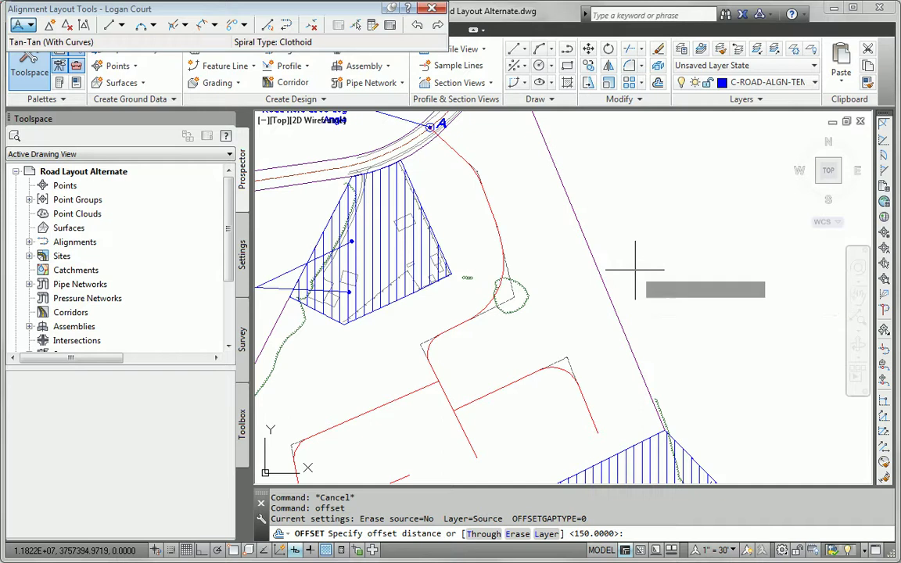
{"action": "key", "text": "Return"}
{"action": "left_click", "coordinate": [482, 186]}
{"action": "left_click", "coordinate": [540, 223]}
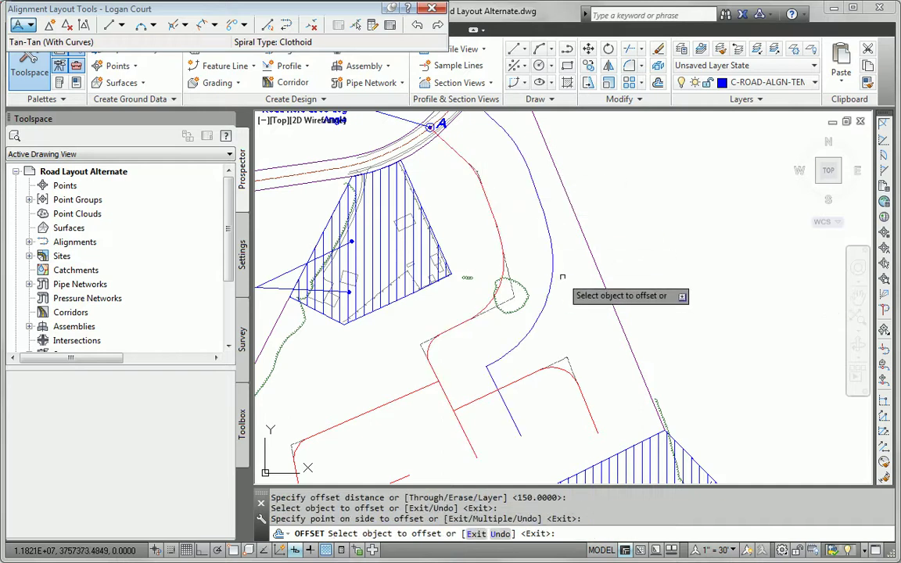
{"action": "scroll", "coordinate": [547, 297], "scroll_direction": "down", "scroll_amount": 2}
Offset the two other road centerlines and the Logan Court loop 150 ft each
{"action": "left_click", "coordinate": [543, 345]}
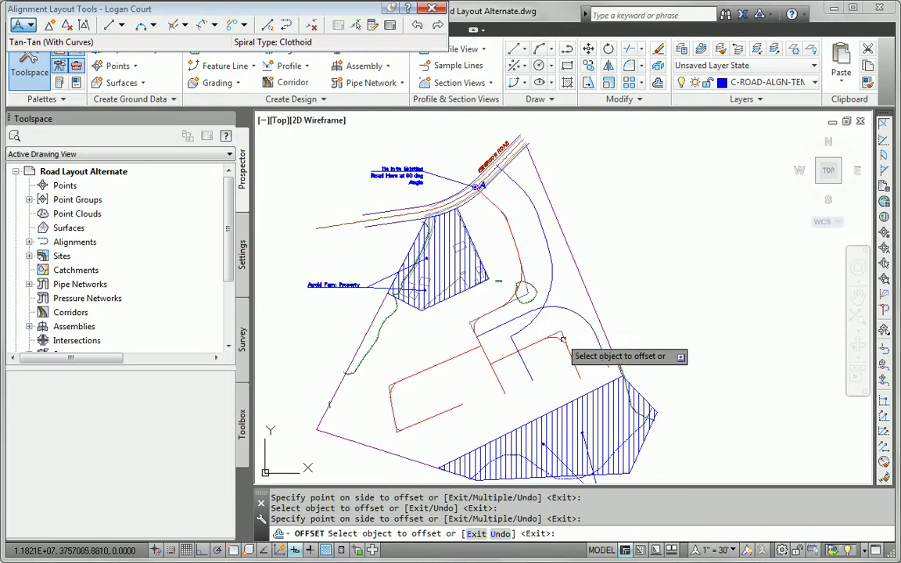
{"action": "left_click", "coordinate": [561, 350]}
{"action": "left_click", "coordinate": [573, 371]}
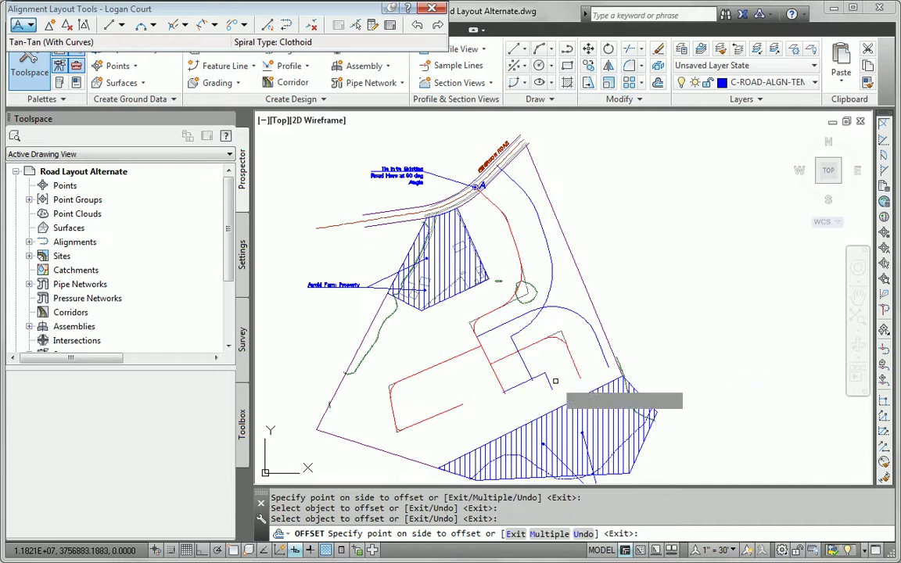
{"action": "left_click", "coordinate": [525, 374]}
{"action": "left_click", "coordinate": [444, 362]}
{"action": "left_click", "coordinate": [443, 356]}
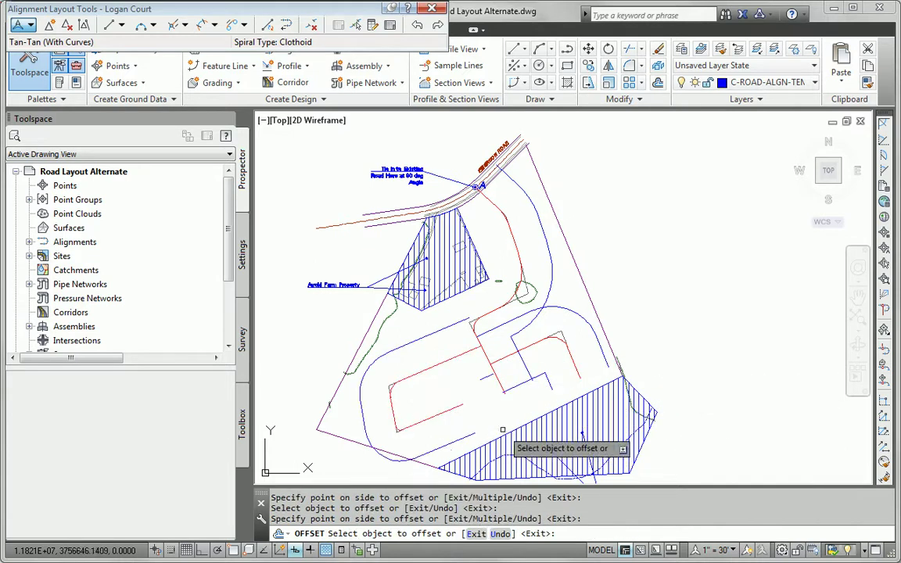
{"action": "scroll", "coordinate": [478, 422], "scroll_direction": "down", "scroll_amount": 3}
{"action": "middle_click_drag", "start_coordinate": [477, 421], "coordinate": [426, 361]}
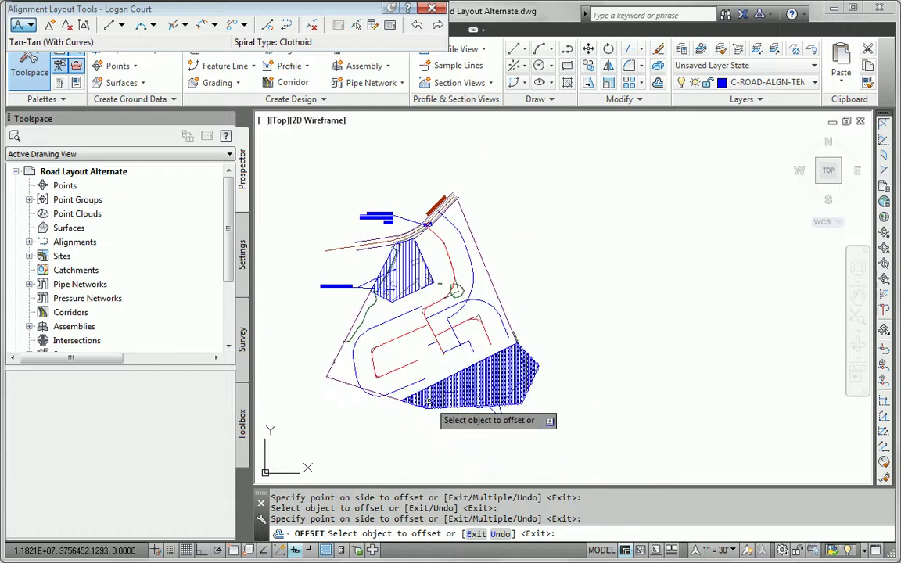